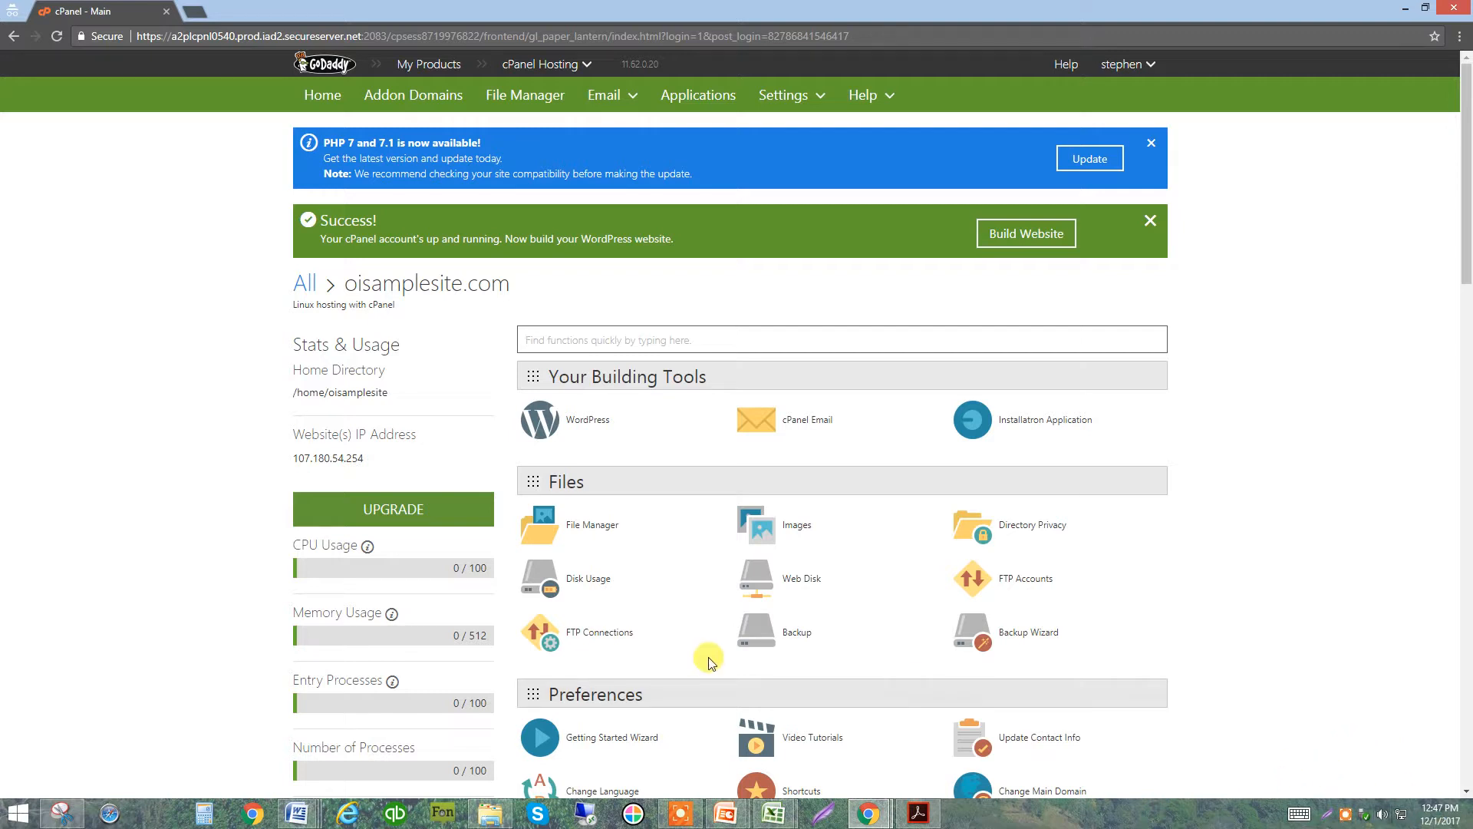
# Step: Open the File Manager and examine the website folders stored inside public_html
pyautogui.click(579, 524)
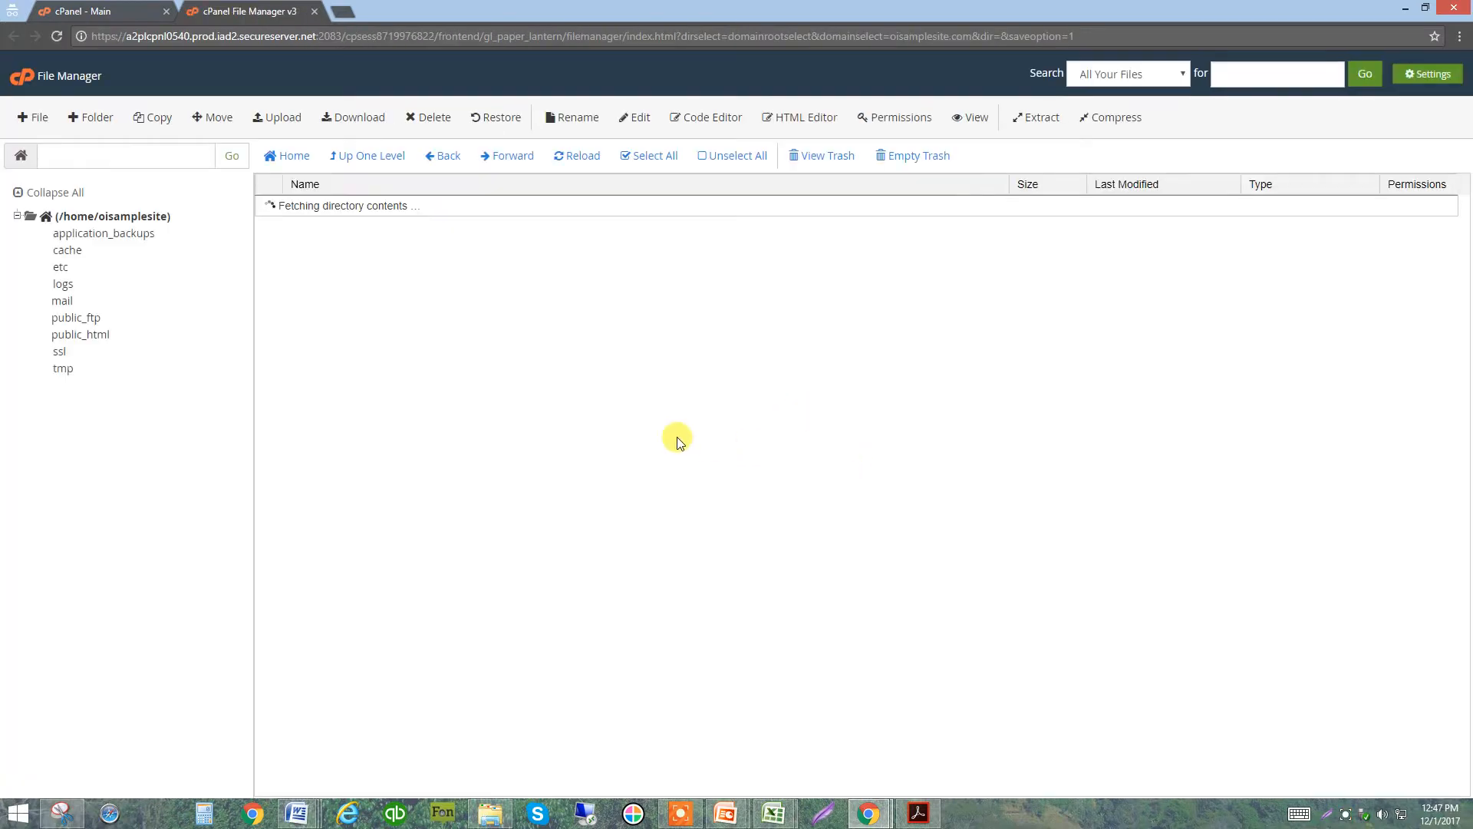
pyautogui.click(79, 319)
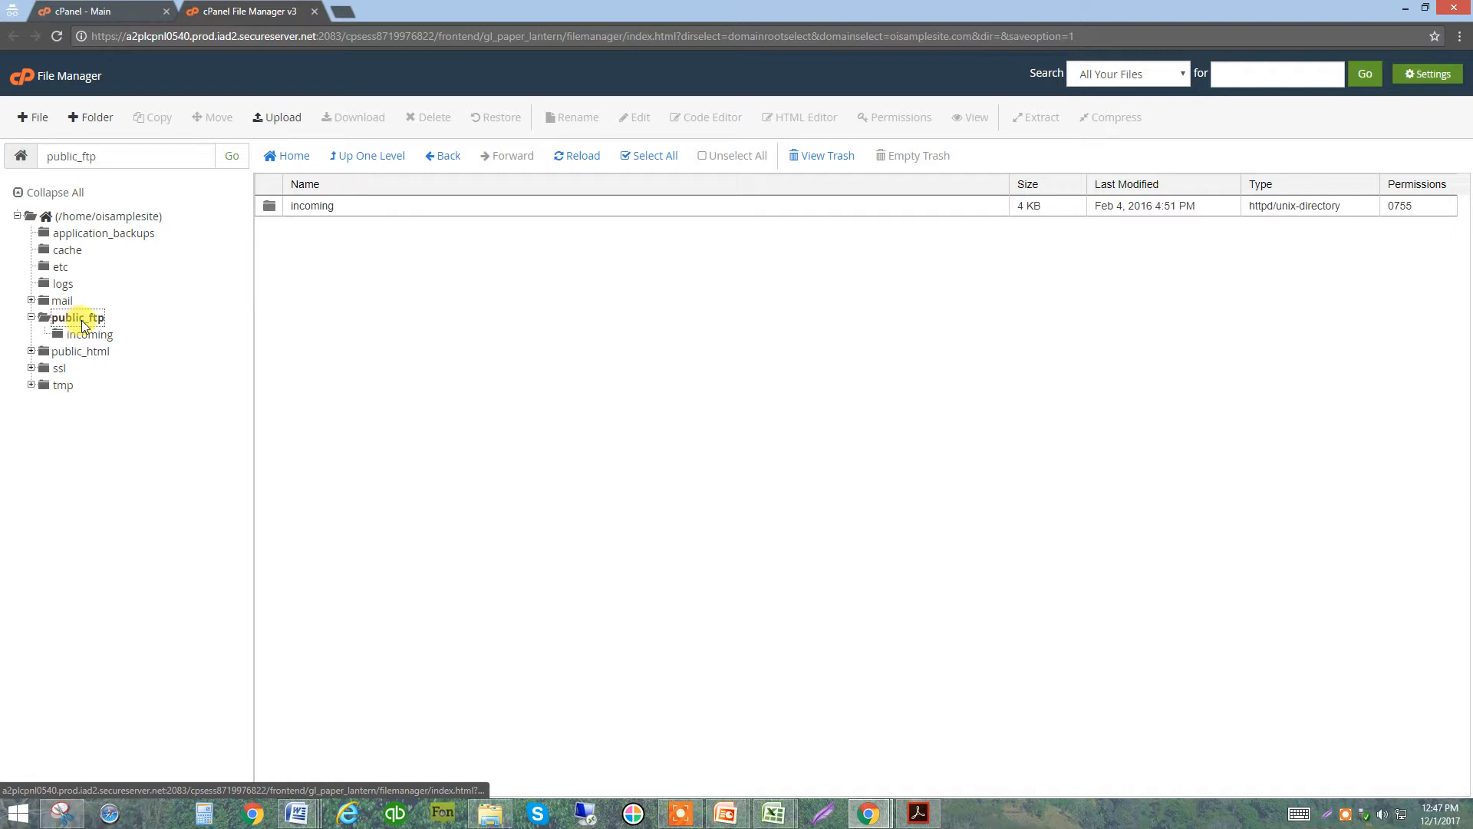
pyautogui.click(82, 352)
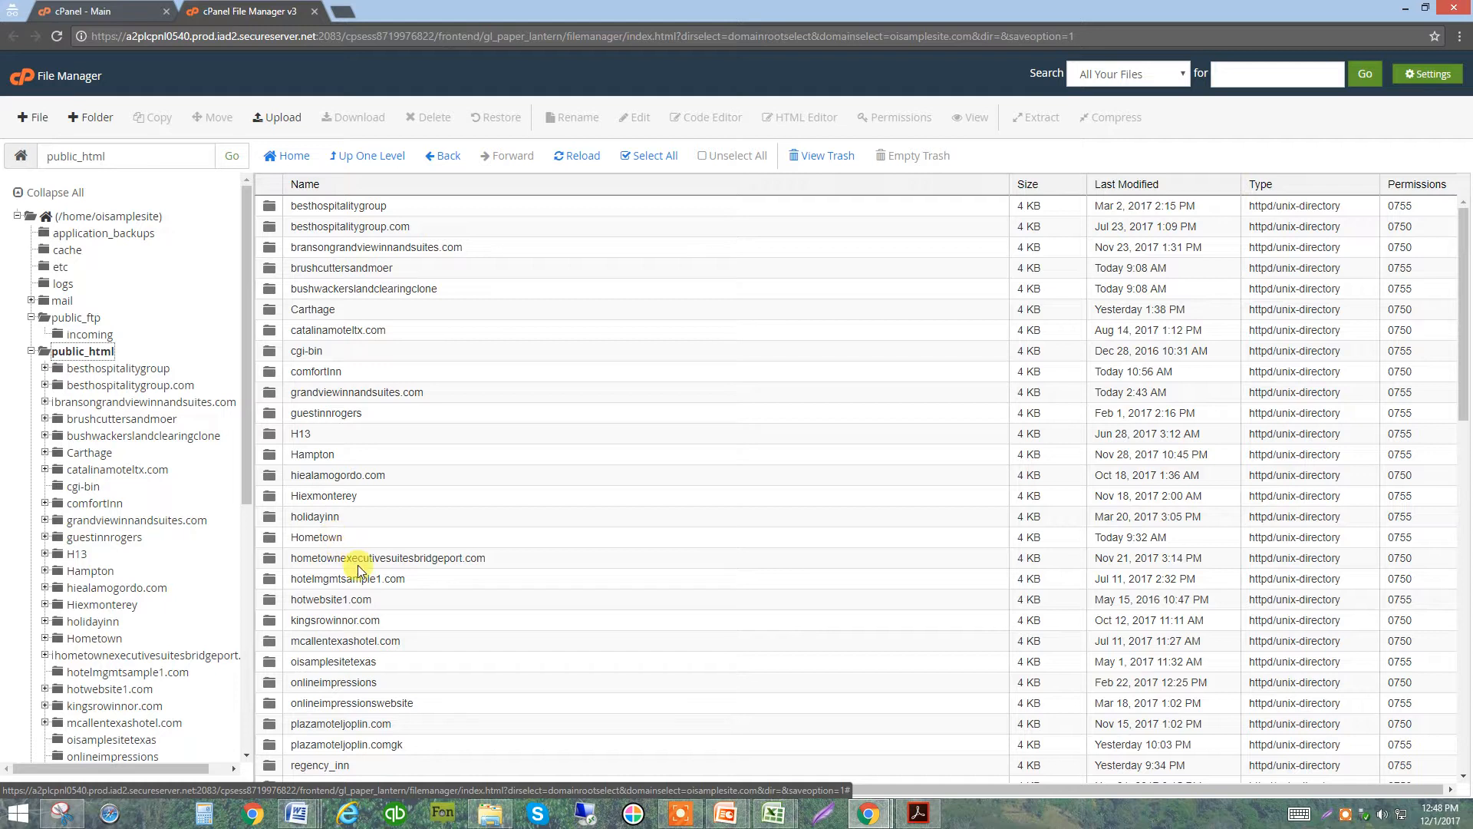
pyautogui.scroll(-2, 444, 619)
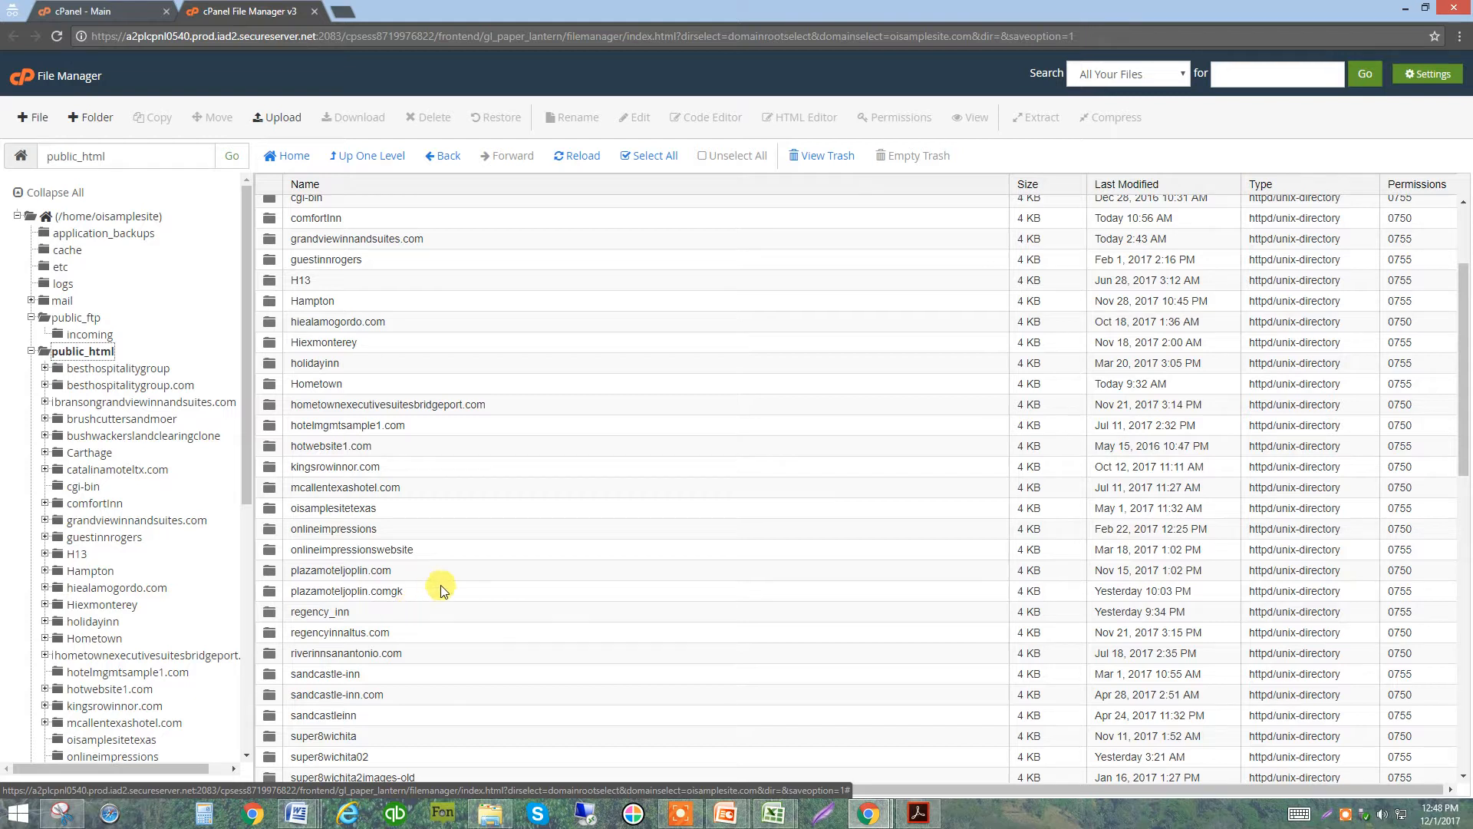
pyautogui.scroll(2, 453, 562)
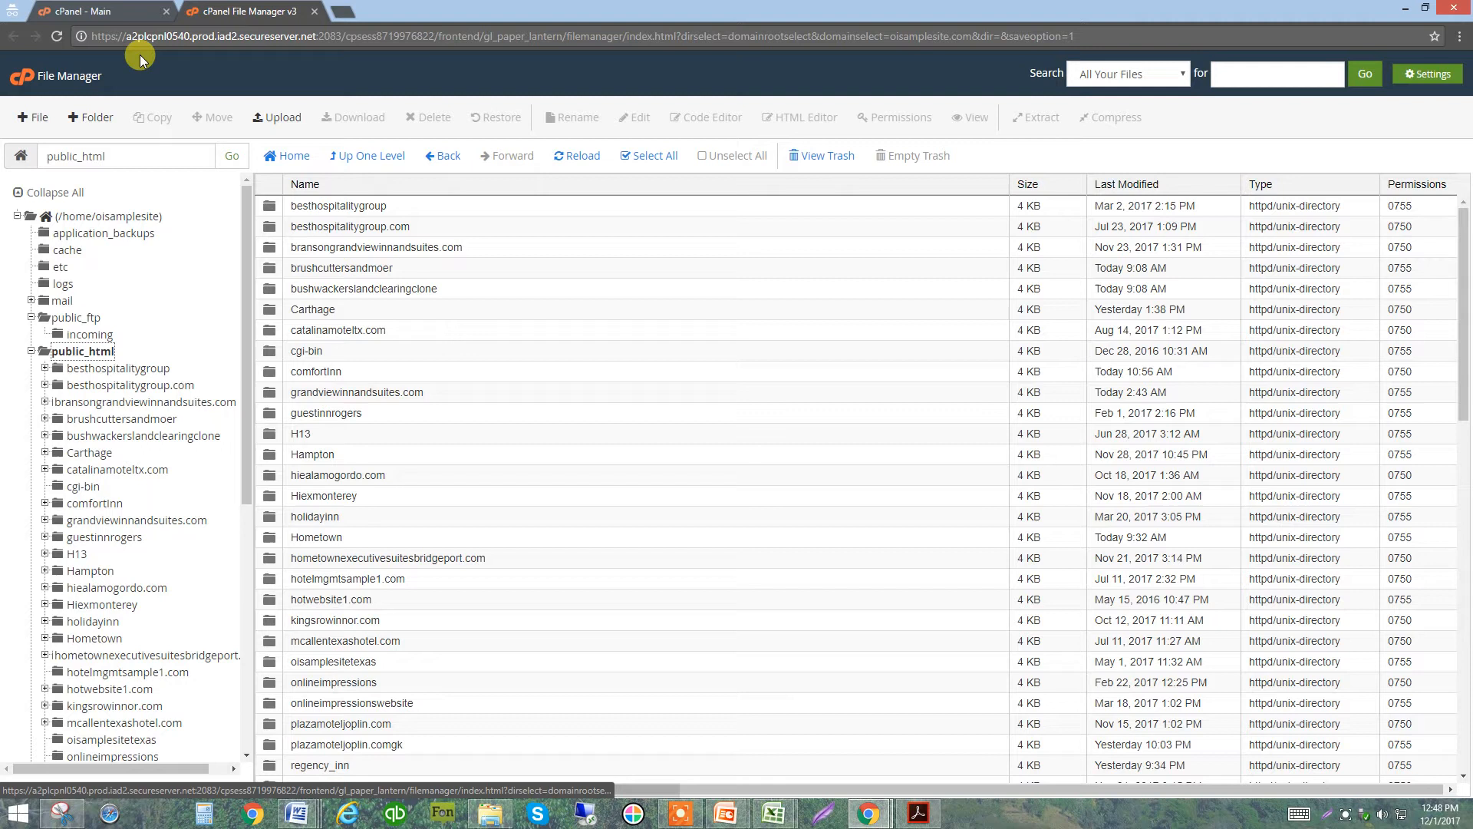
# Step: Return to the cPanel main page and look through its tool sections down to Email
pyautogui.click(130, 12)
pyautogui.scroll(-15, 626, 503)
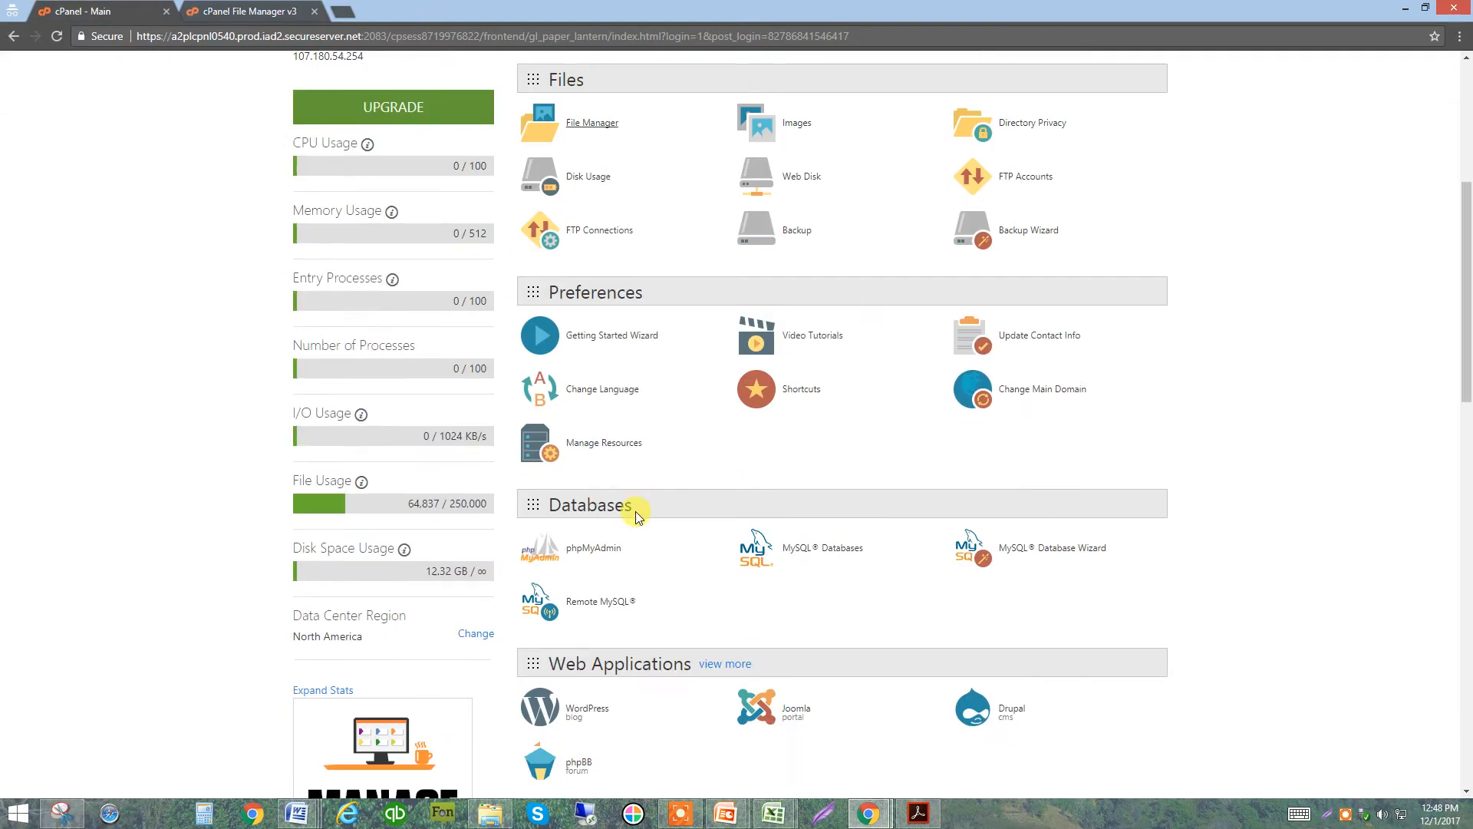
pyautogui.scroll(-3, 636, 511)
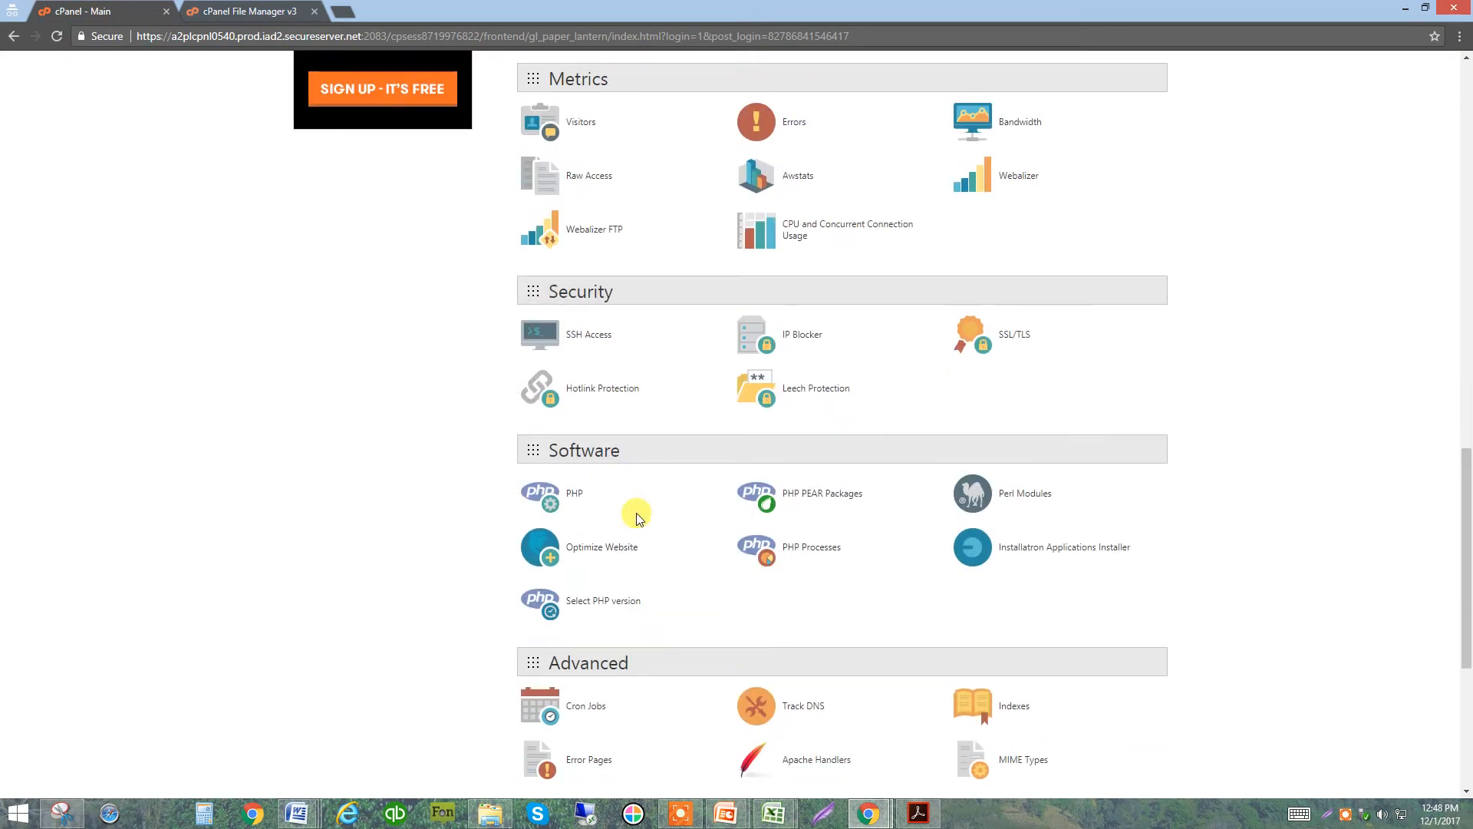
pyautogui.scroll(-4, 630, 505)
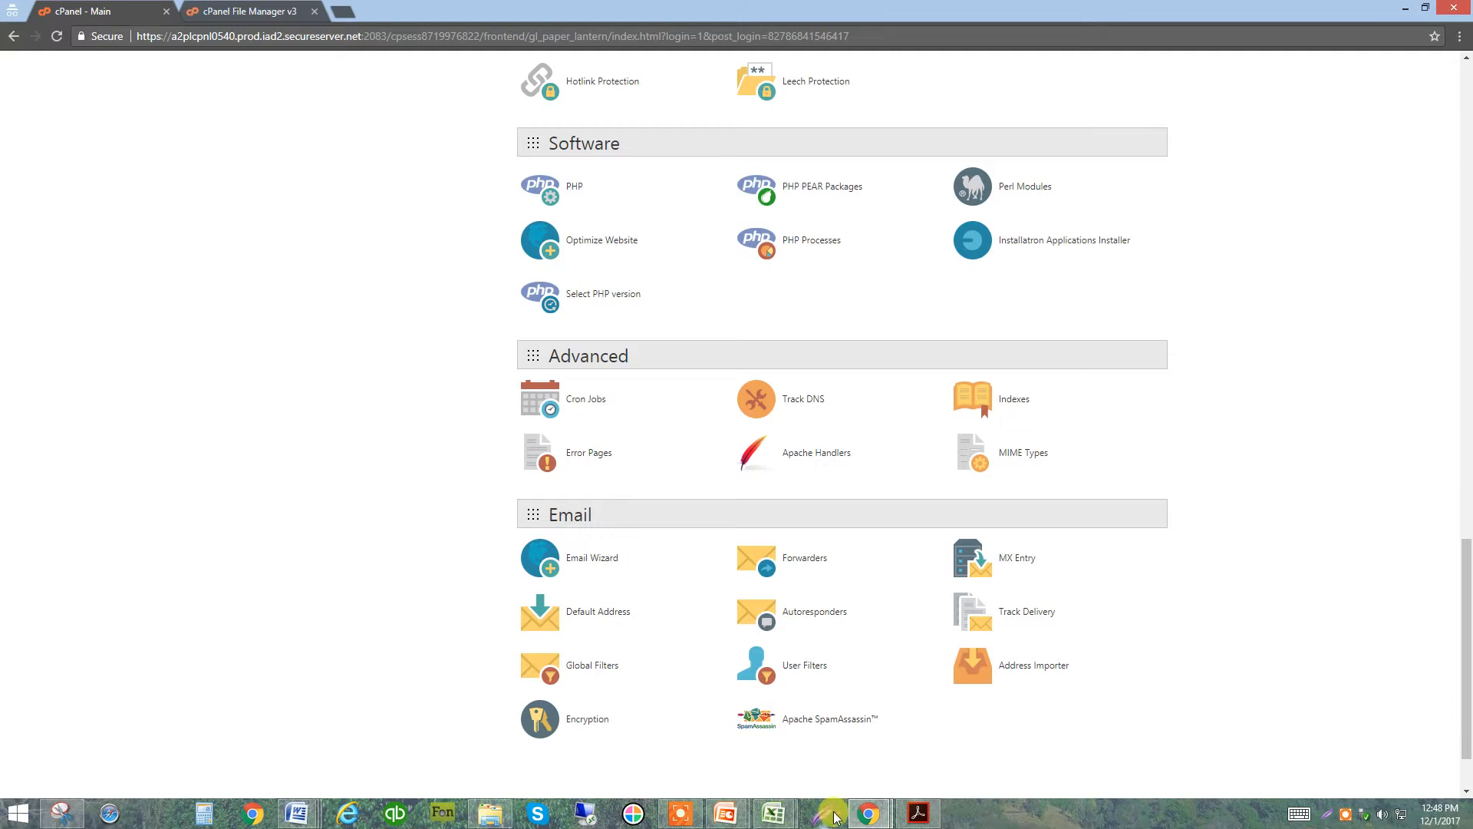
# Step: Switch to the other Chrome window, open the Website Designs 2017 spreadsheet from Google Drive, and check Hampton Carlsbad's permanent URL on the Top Priority sheet
pyautogui.moveTo(868, 812)
pyautogui.click(781, 701)
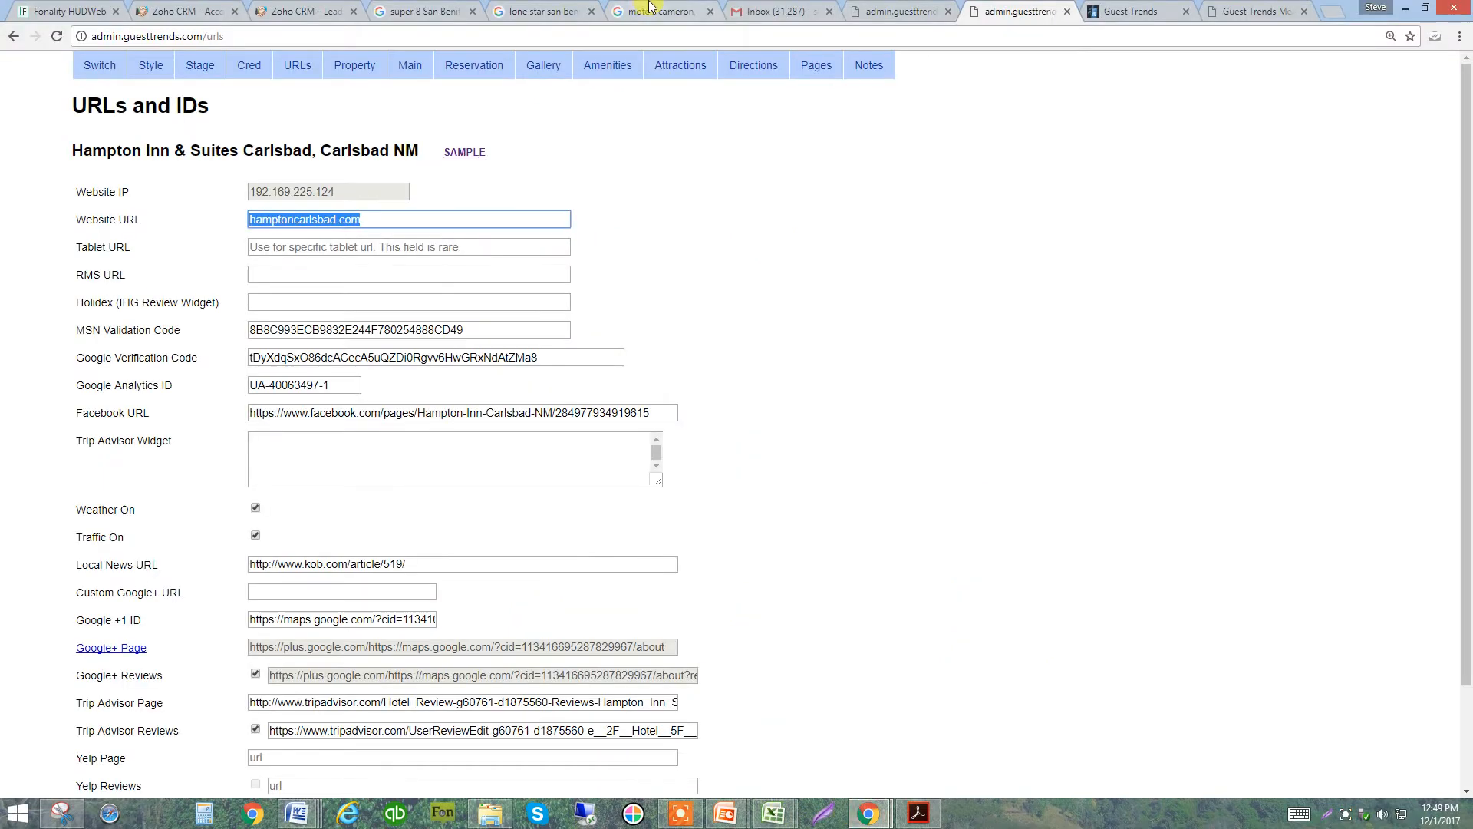
pyautogui.click(771, 10)
pyautogui.click(1342, 81)
pyautogui.click(1363, 193)
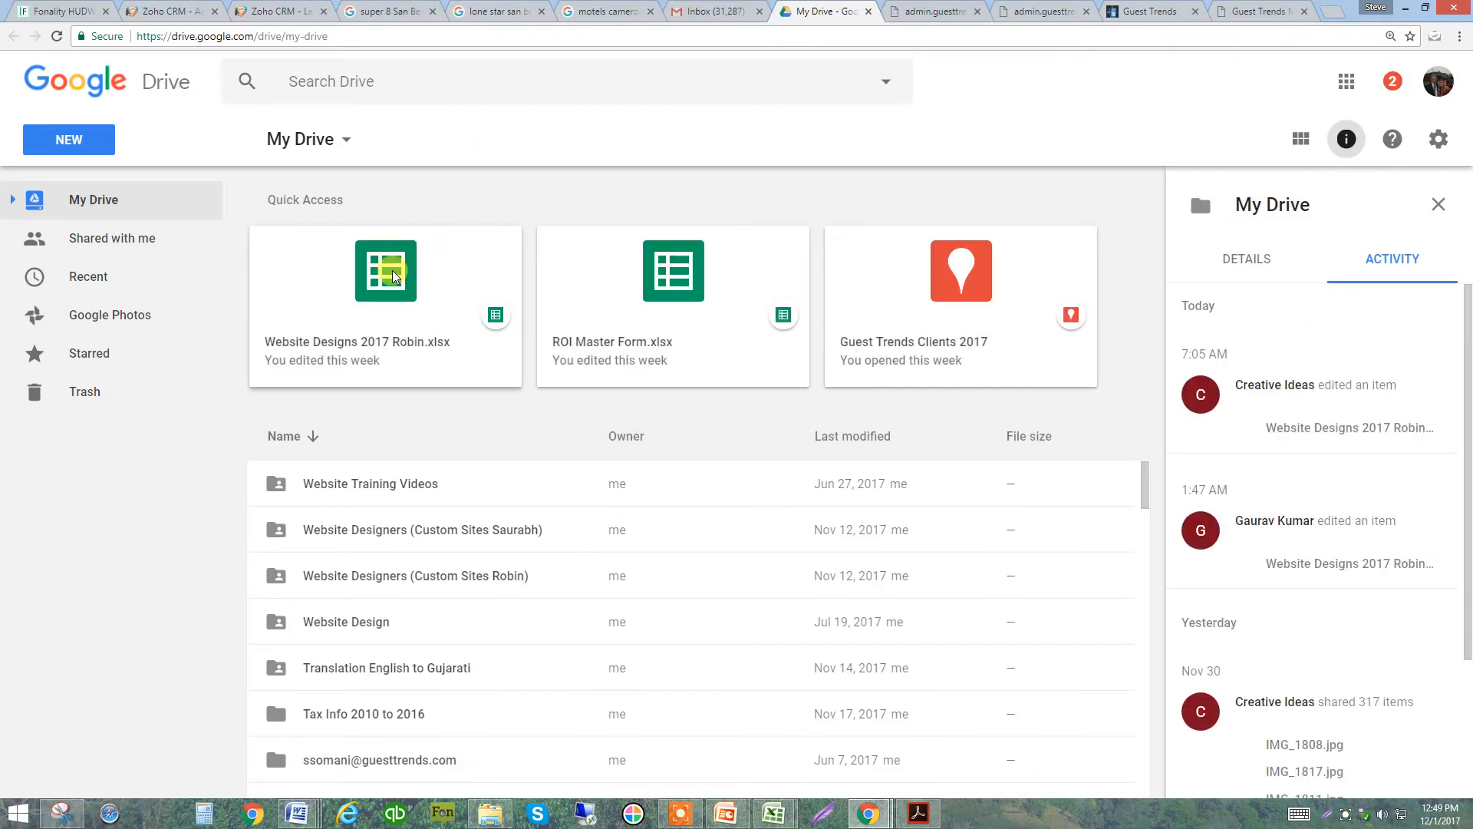
pyautogui.click(393, 276)
pyautogui.doubleClick(393, 271)
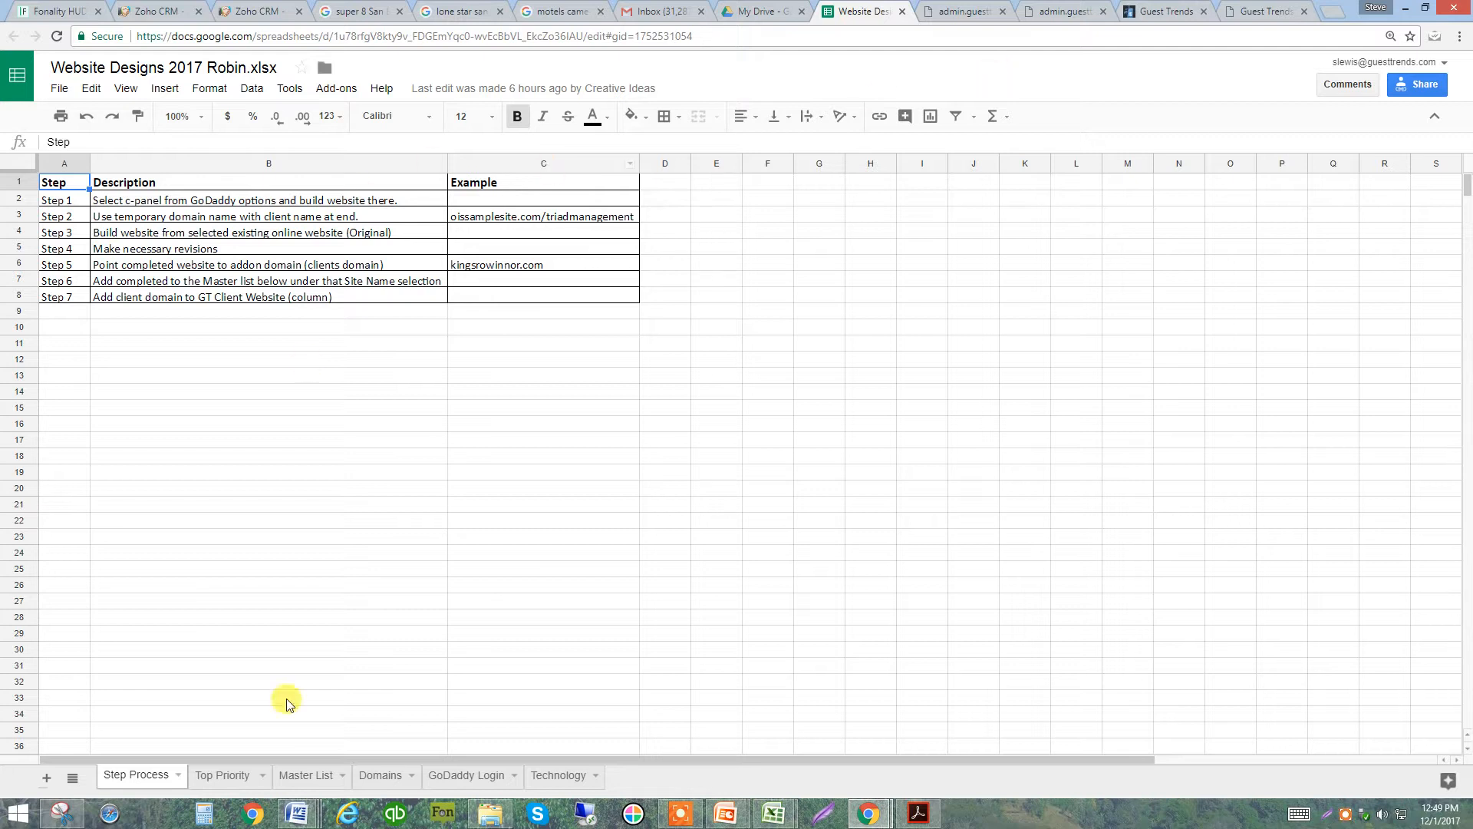
pyautogui.click(232, 772)
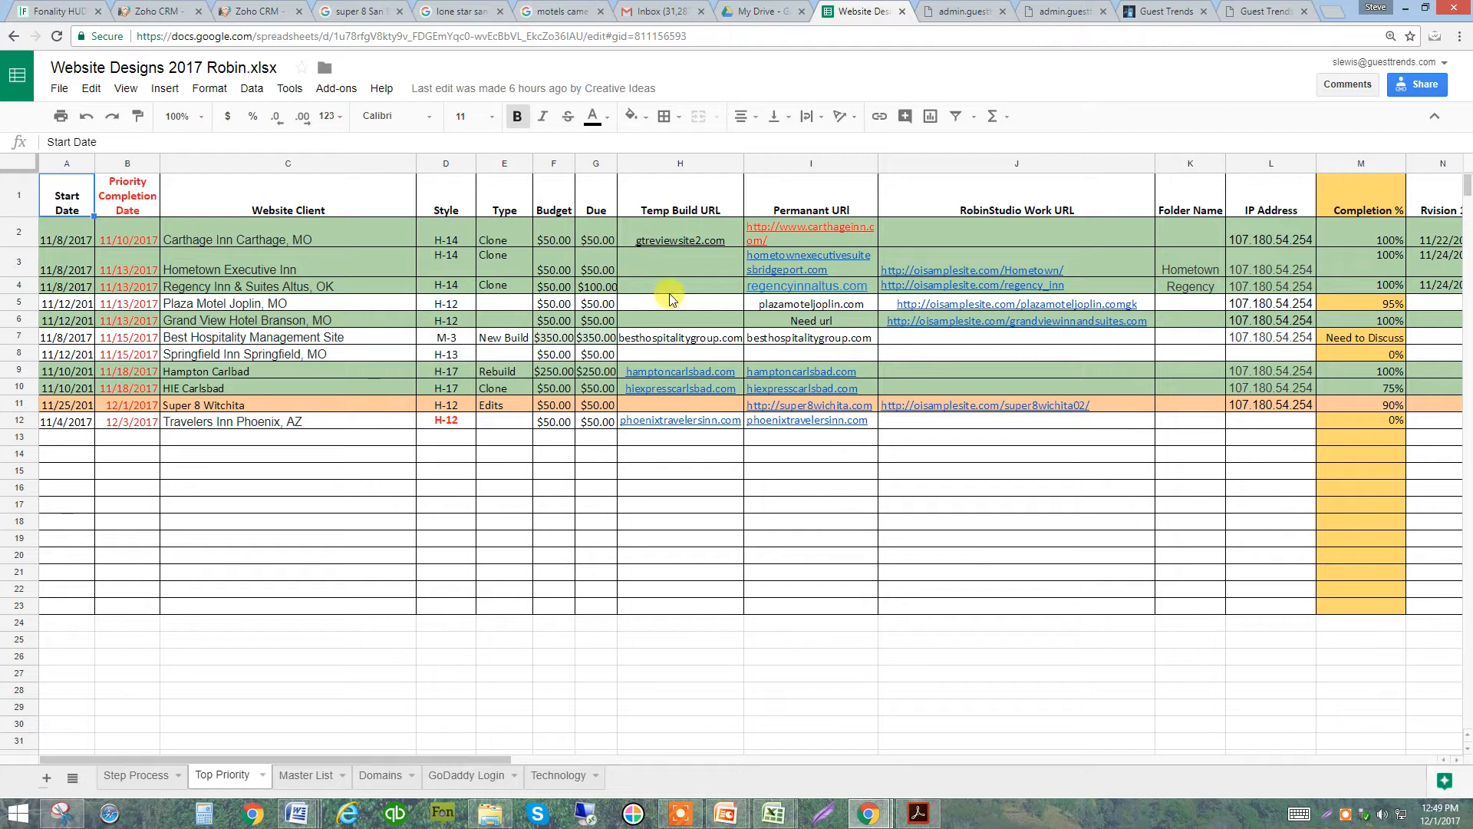
pyautogui.moveTo(654, 427)
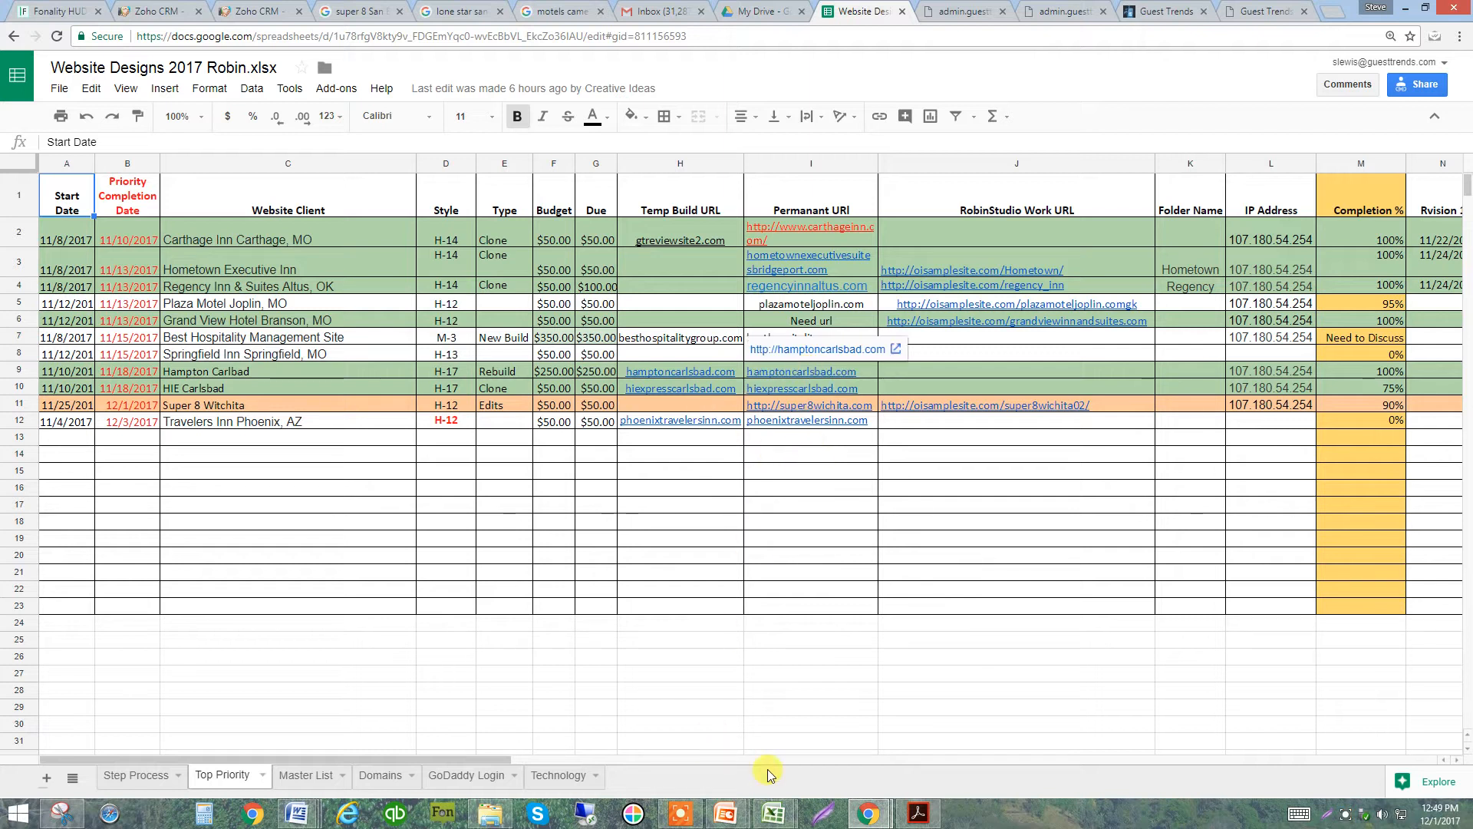
# Step: Switch back to the cPanel window and open the Addon Domains page from the Domains section
pyautogui.moveTo(869, 813)
pyautogui.click(921, 748)
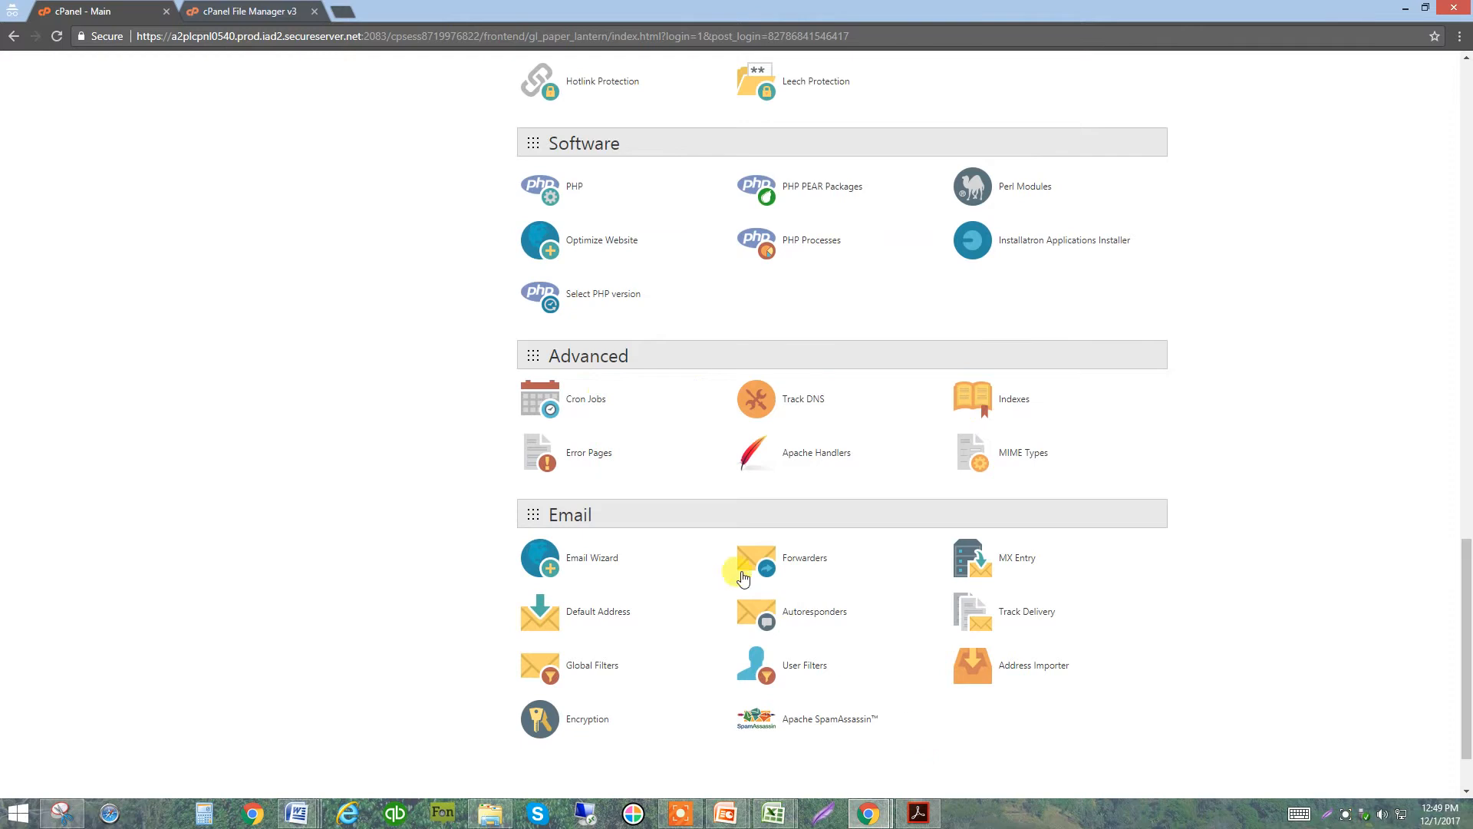
pyautogui.scroll(-1, 637, 499)
pyautogui.scroll(4, 640, 526)
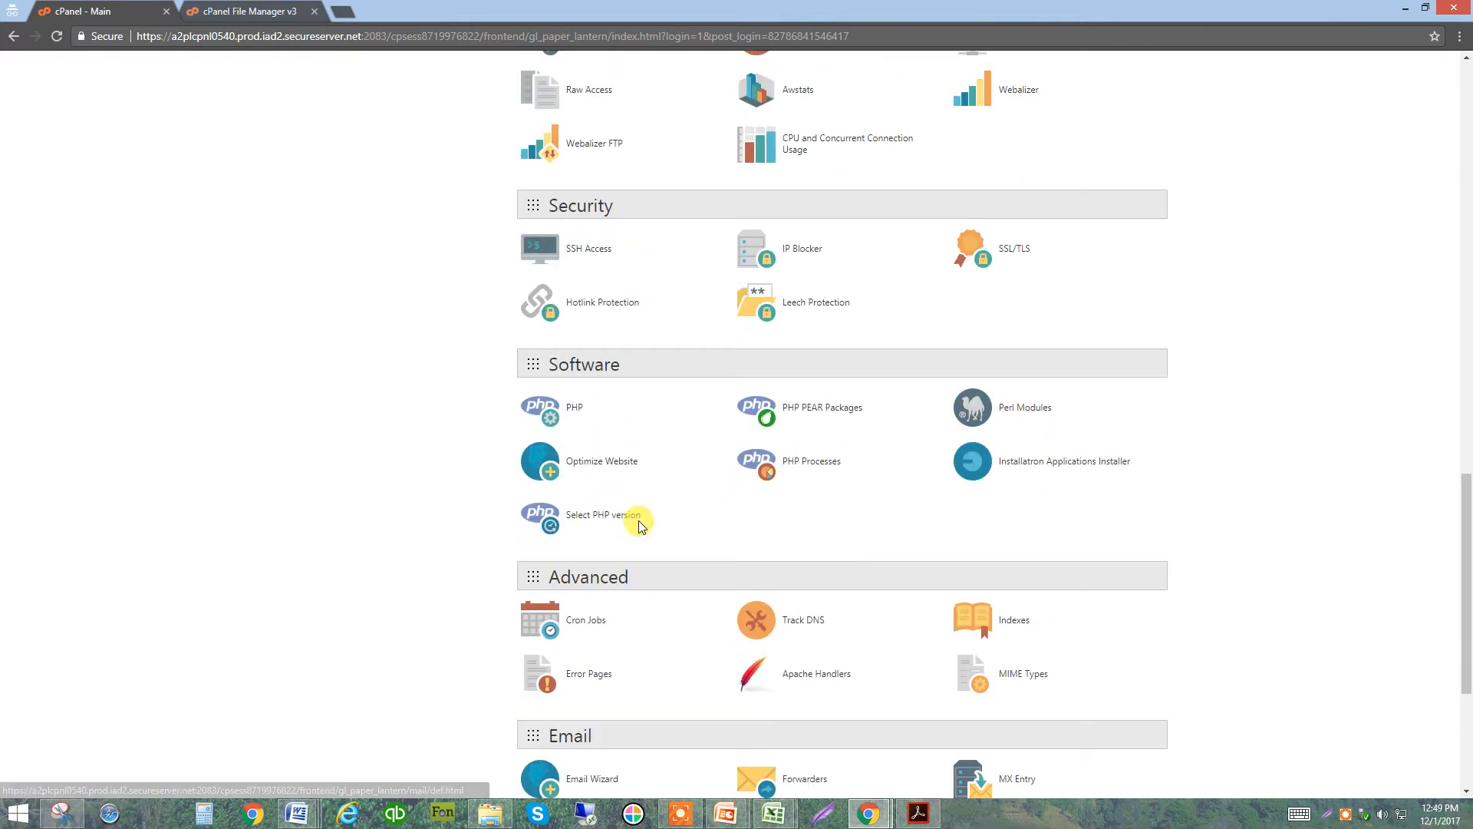
pyautogui.scroll(5, 641, 527)
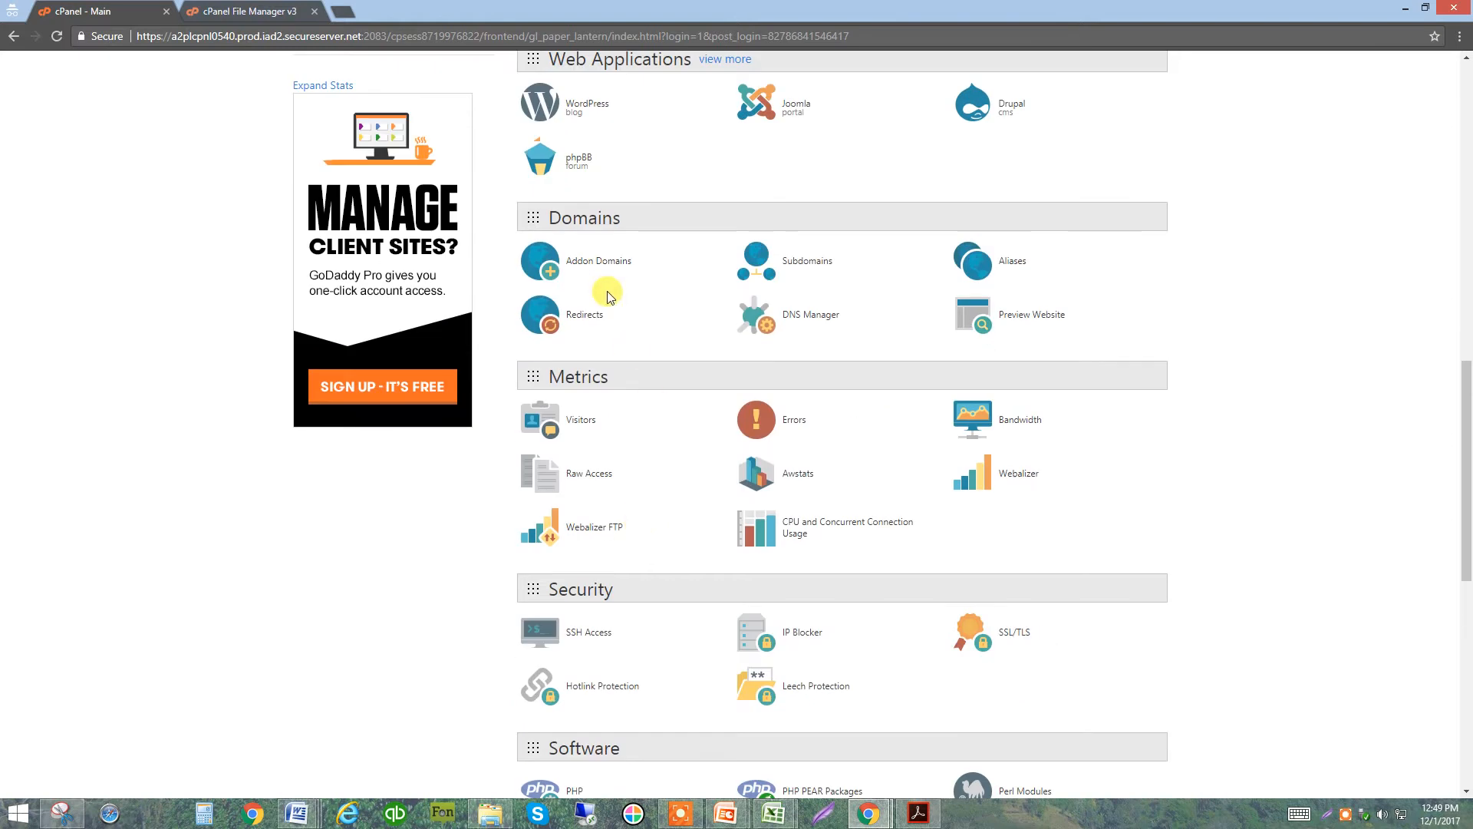
pyautogui.click(600, 266)
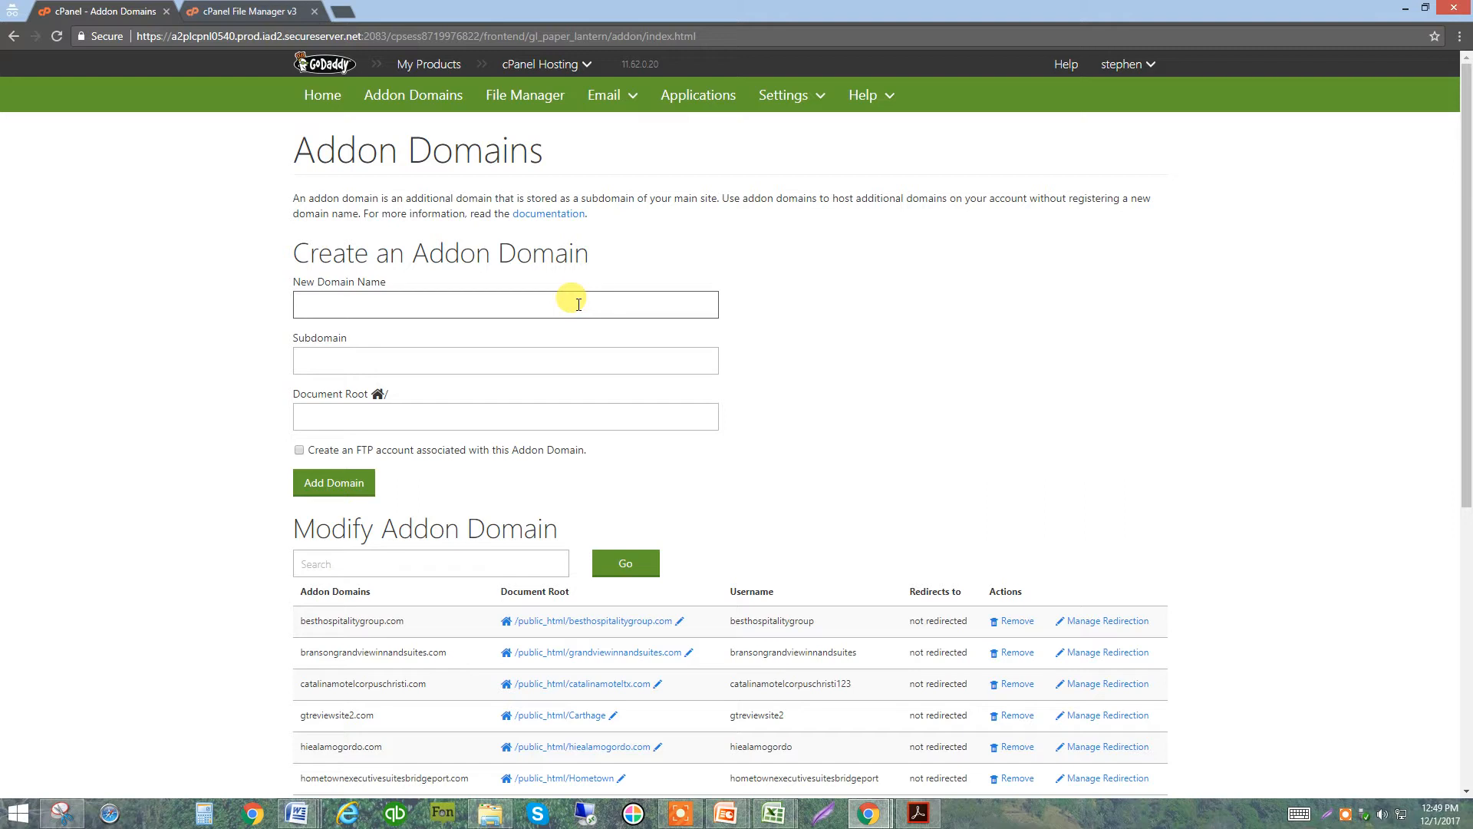
# Step: Create the addon domain hamptoncarlsbad.com with public_html/Hampton as its document root
pyautogui.write('hamptoncarlsbad.com')
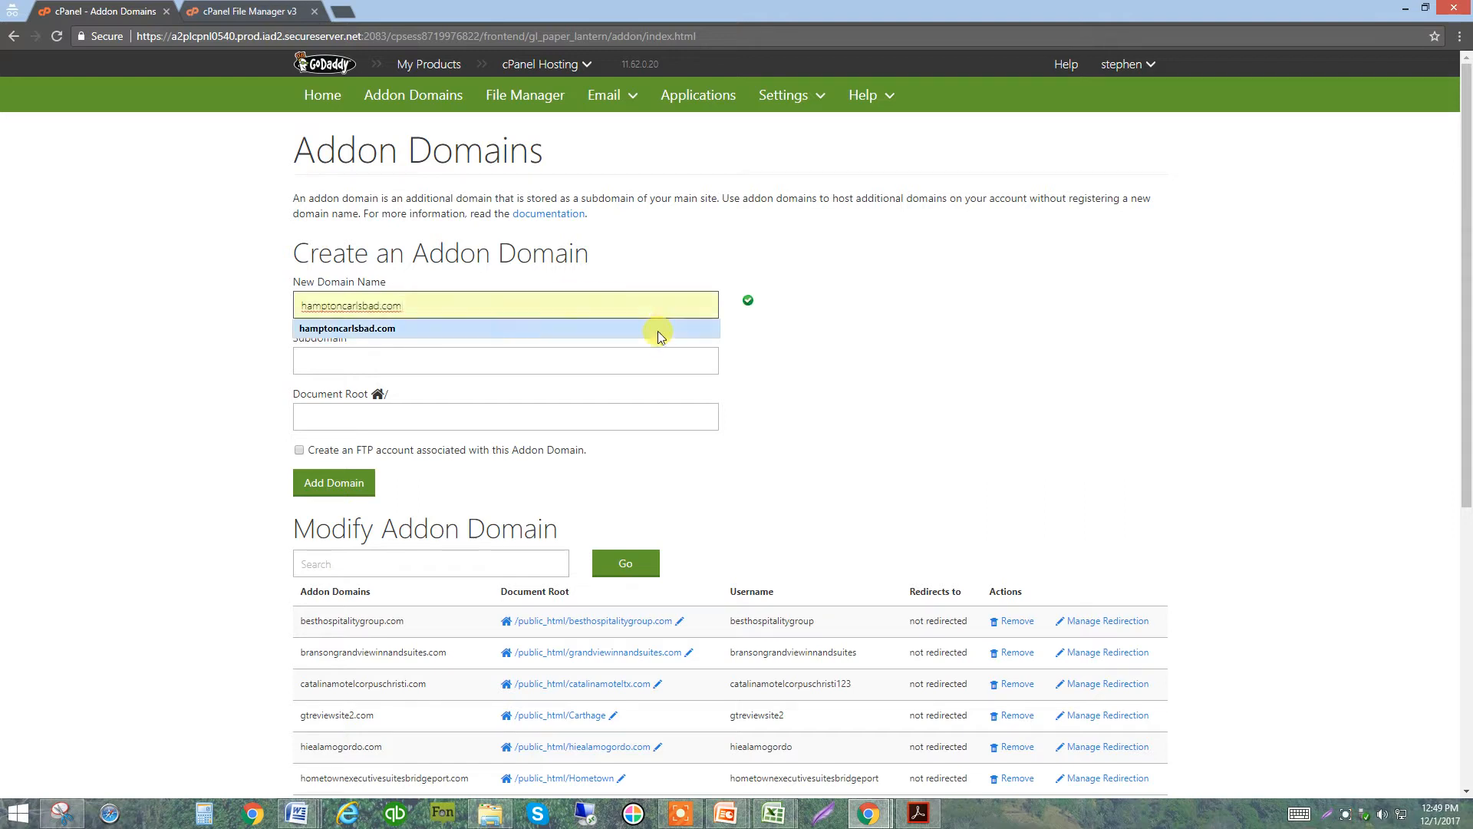
pyautogui.click(881, 324)
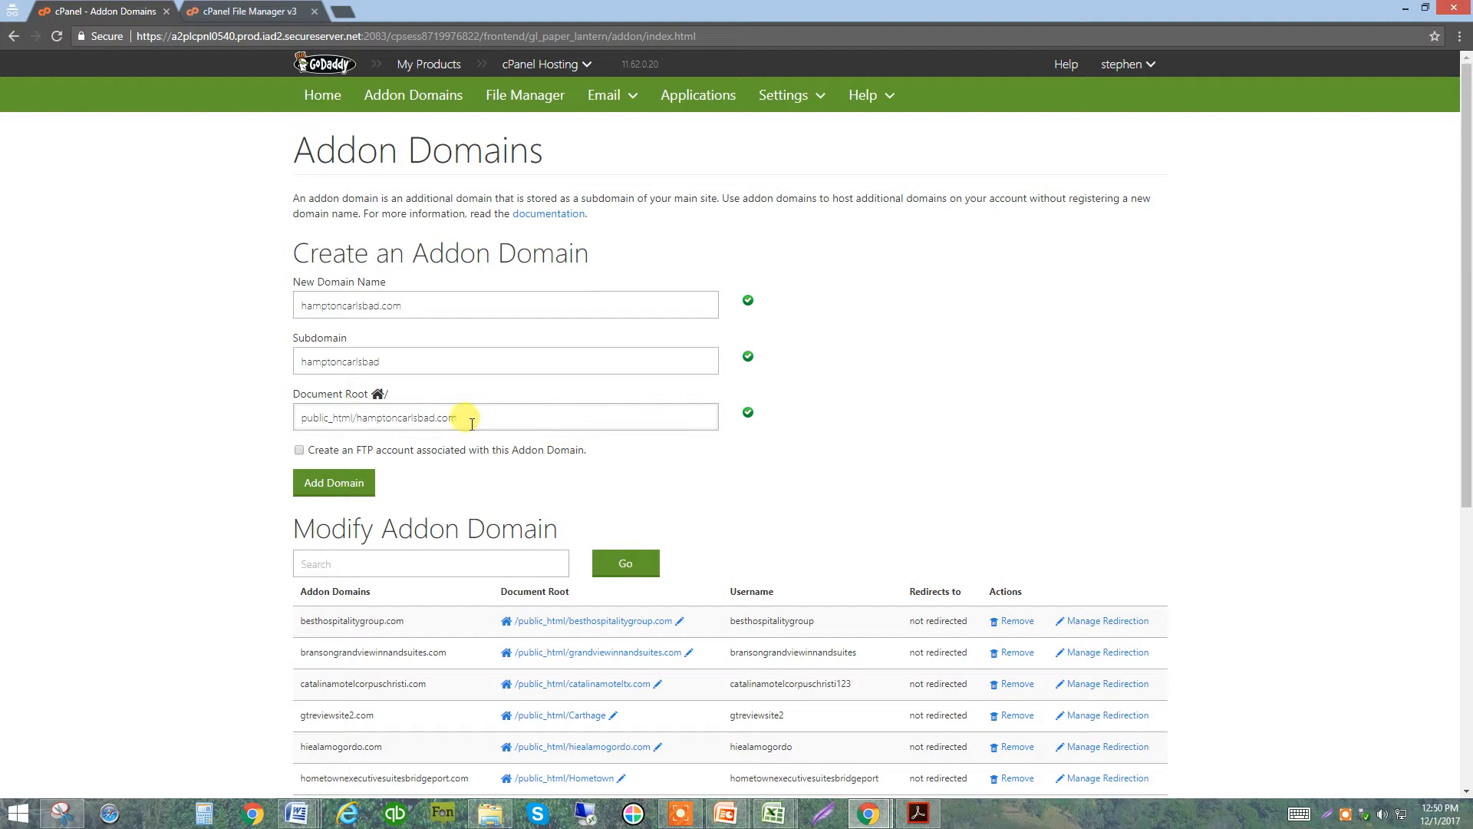
pyautogui.moveTo(469, 422); pyautogui.dragTo(362, 422)
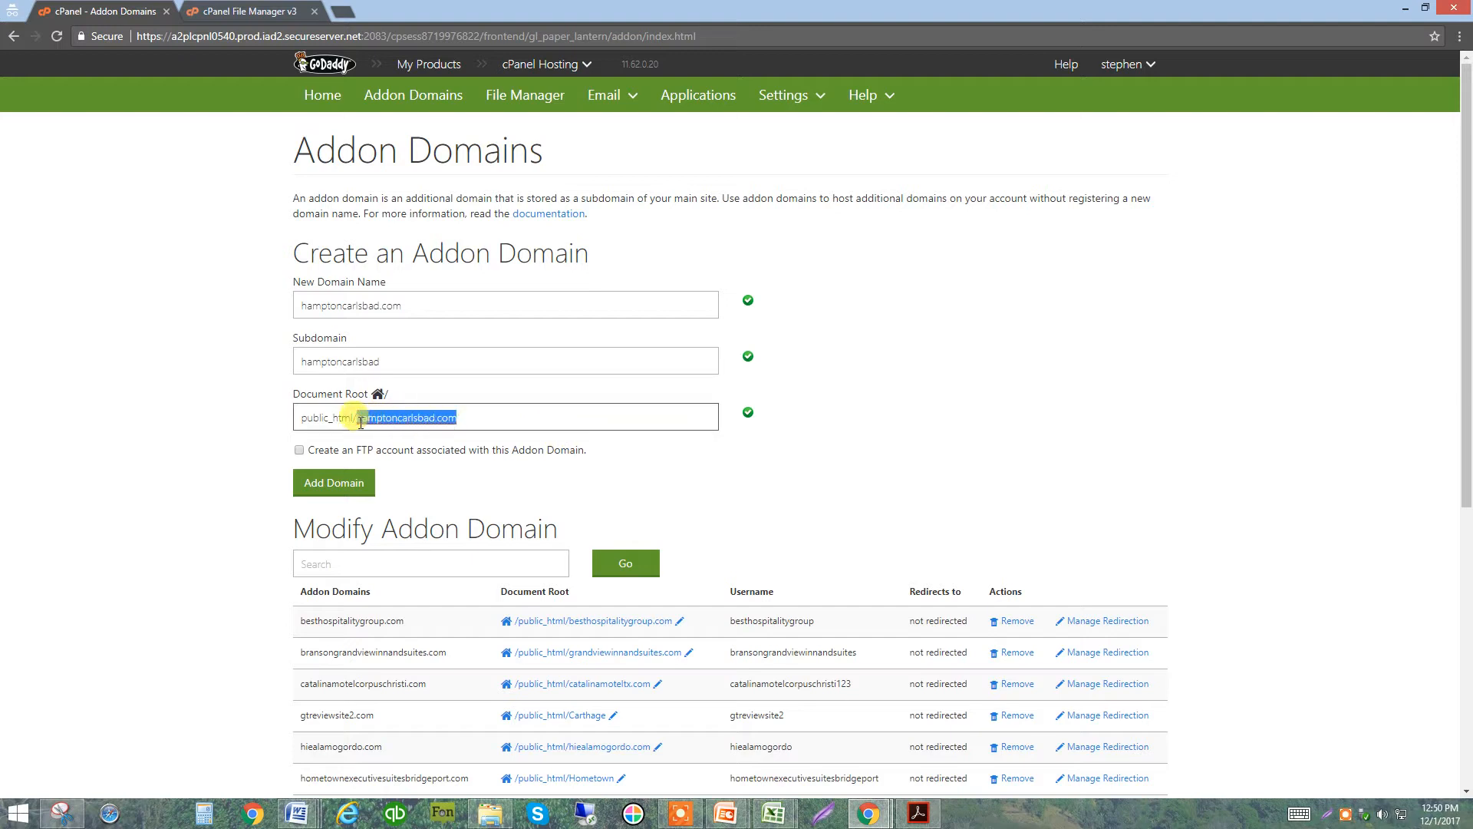
pyautogui.write('Hampto')
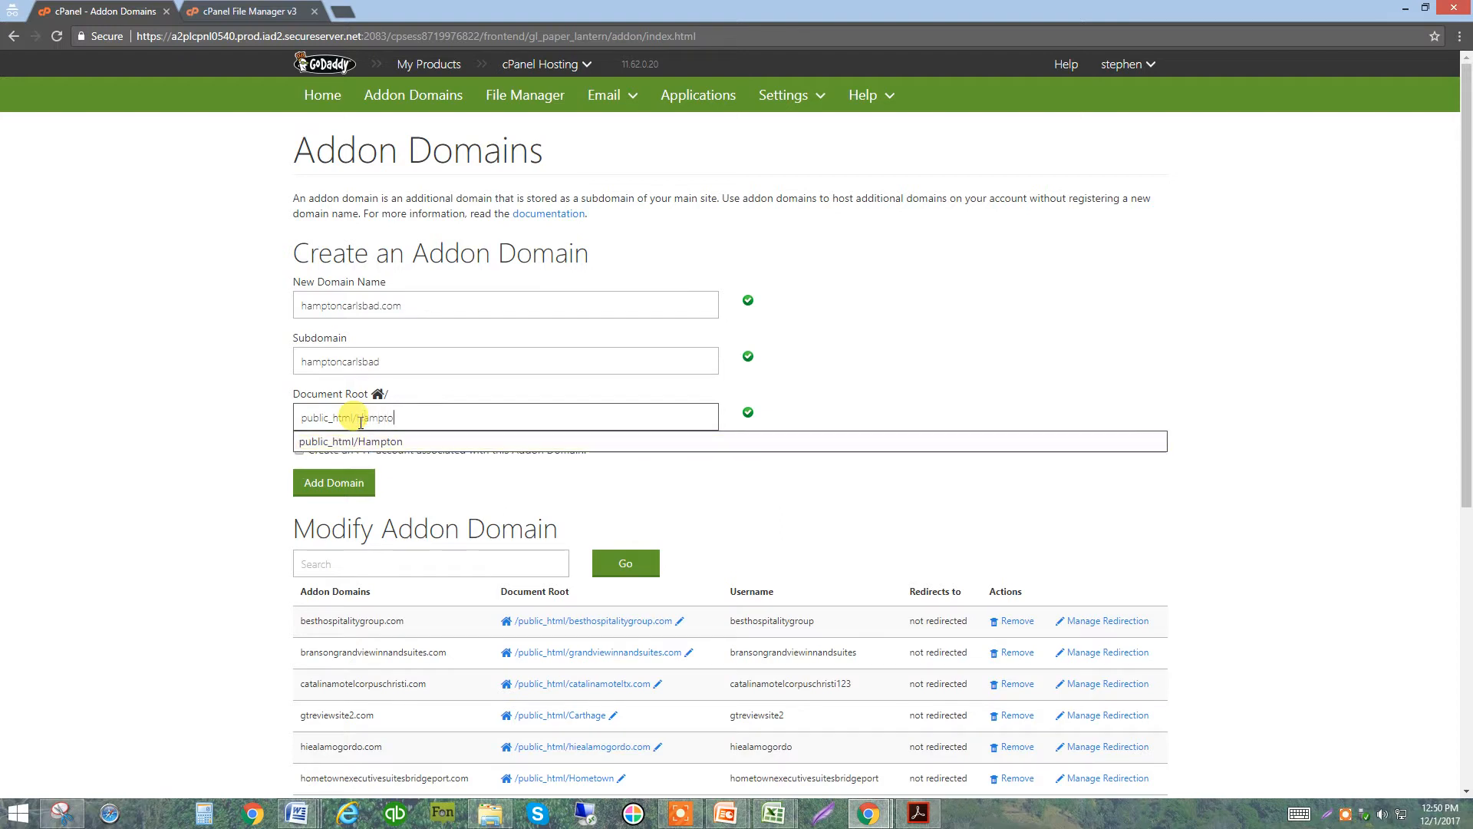
pyautogui.press('Down')
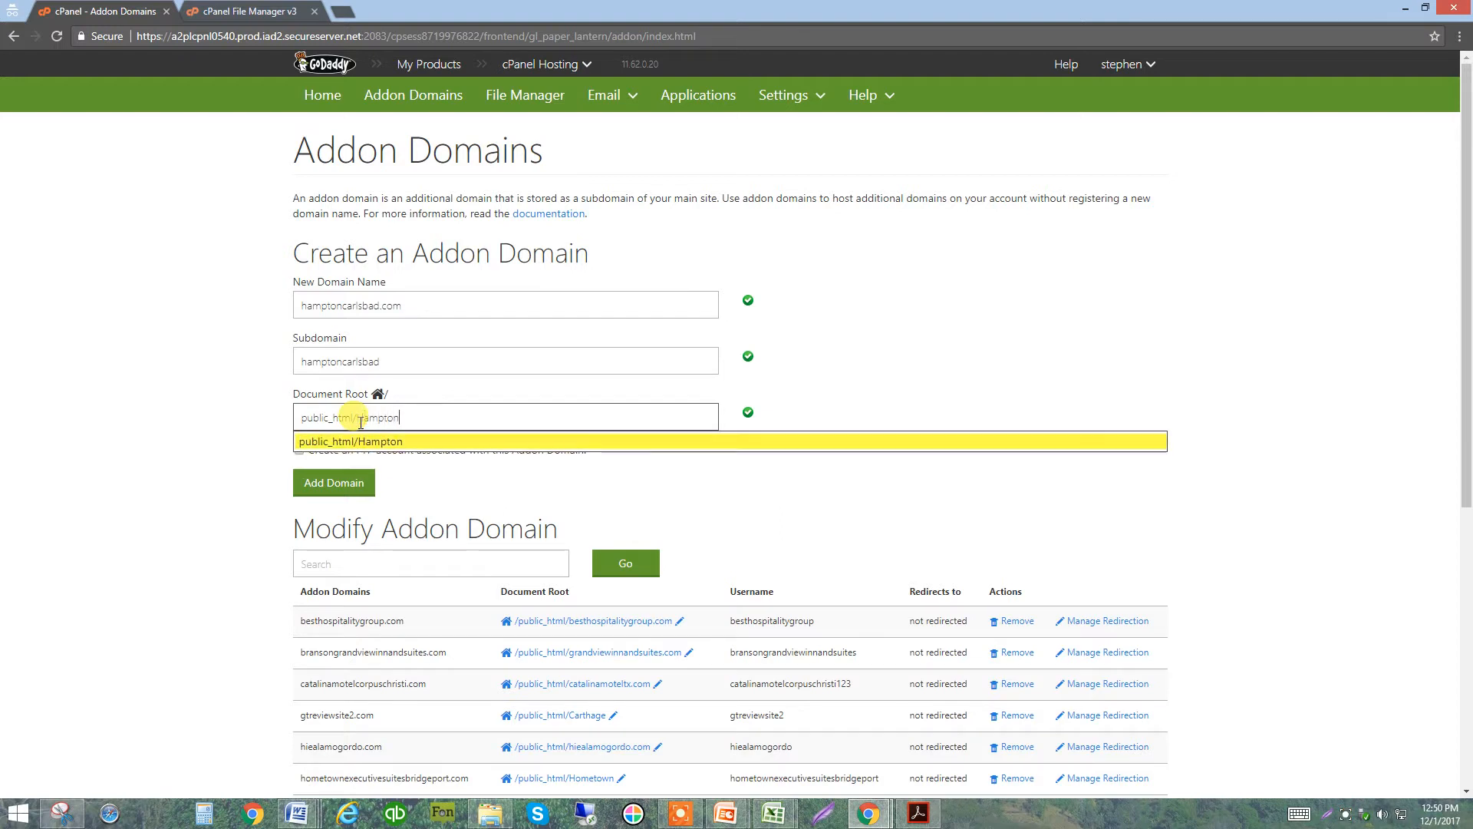
pyautogui.press('Return')
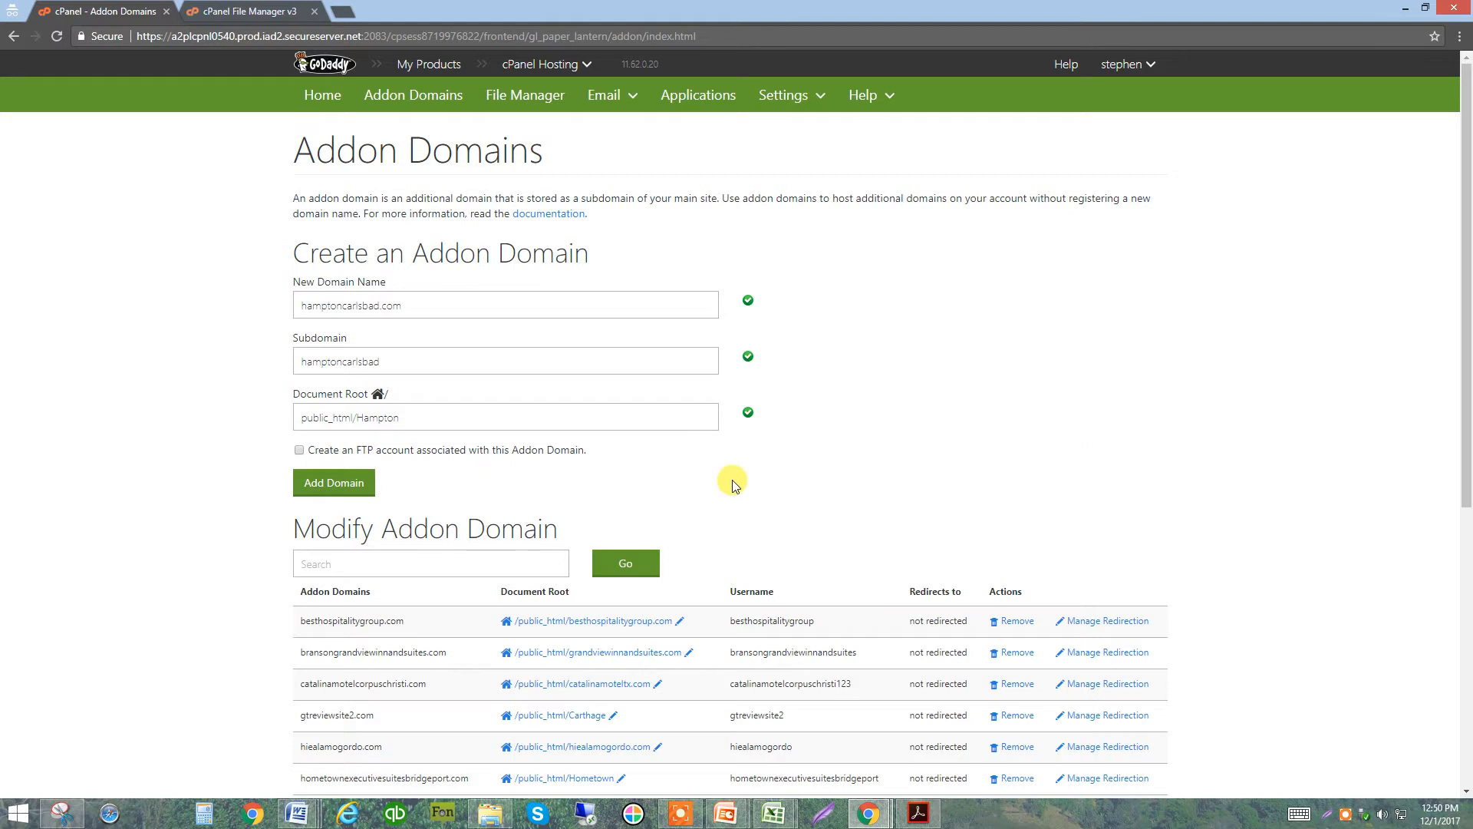
pyautogui.click(345, 488)
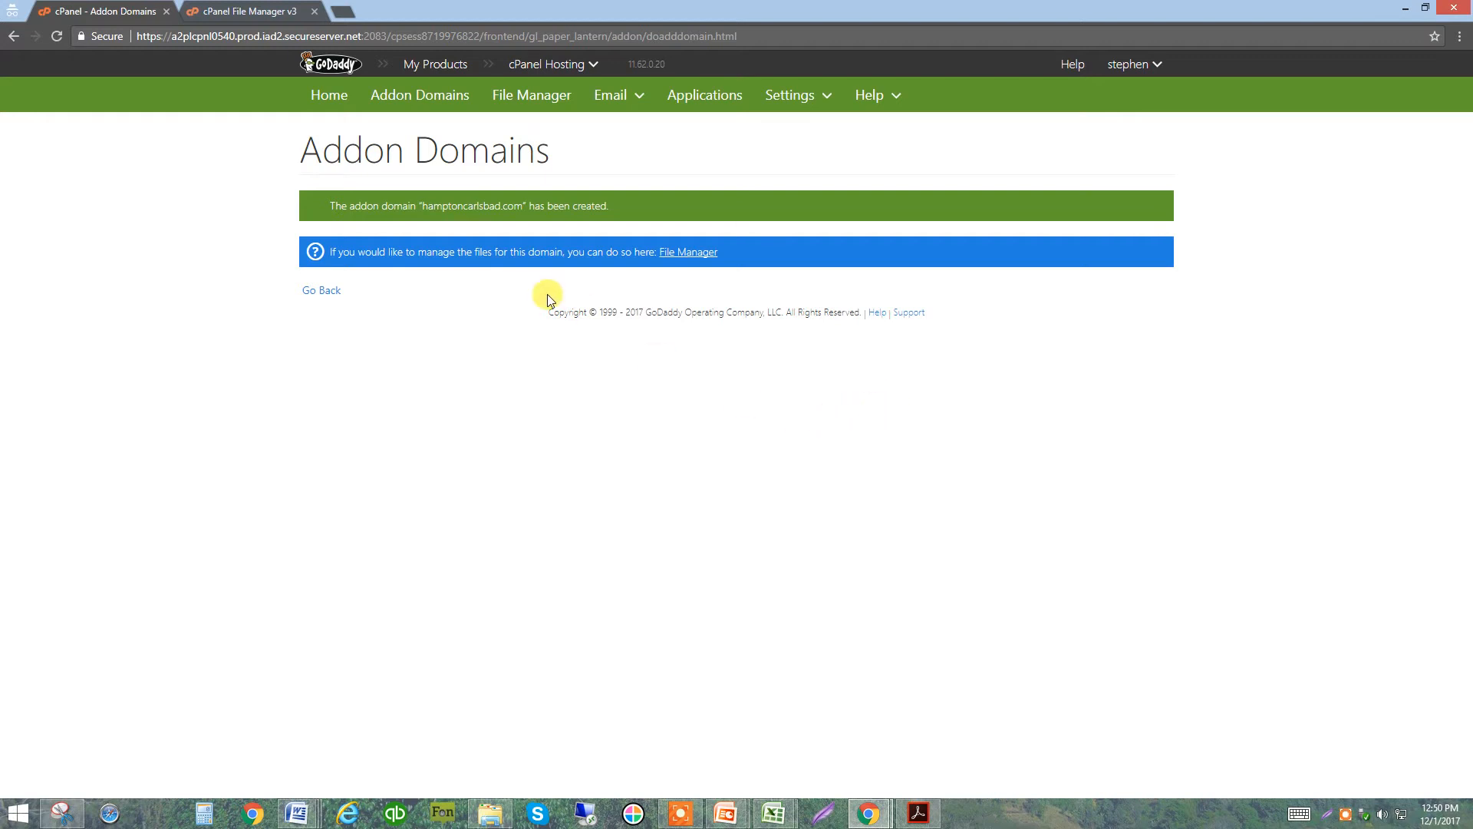
# Step: Reload the Addon Domains page and check the document root listed for hamptoncarlsbad.com
pyautogui.click(418, 96)
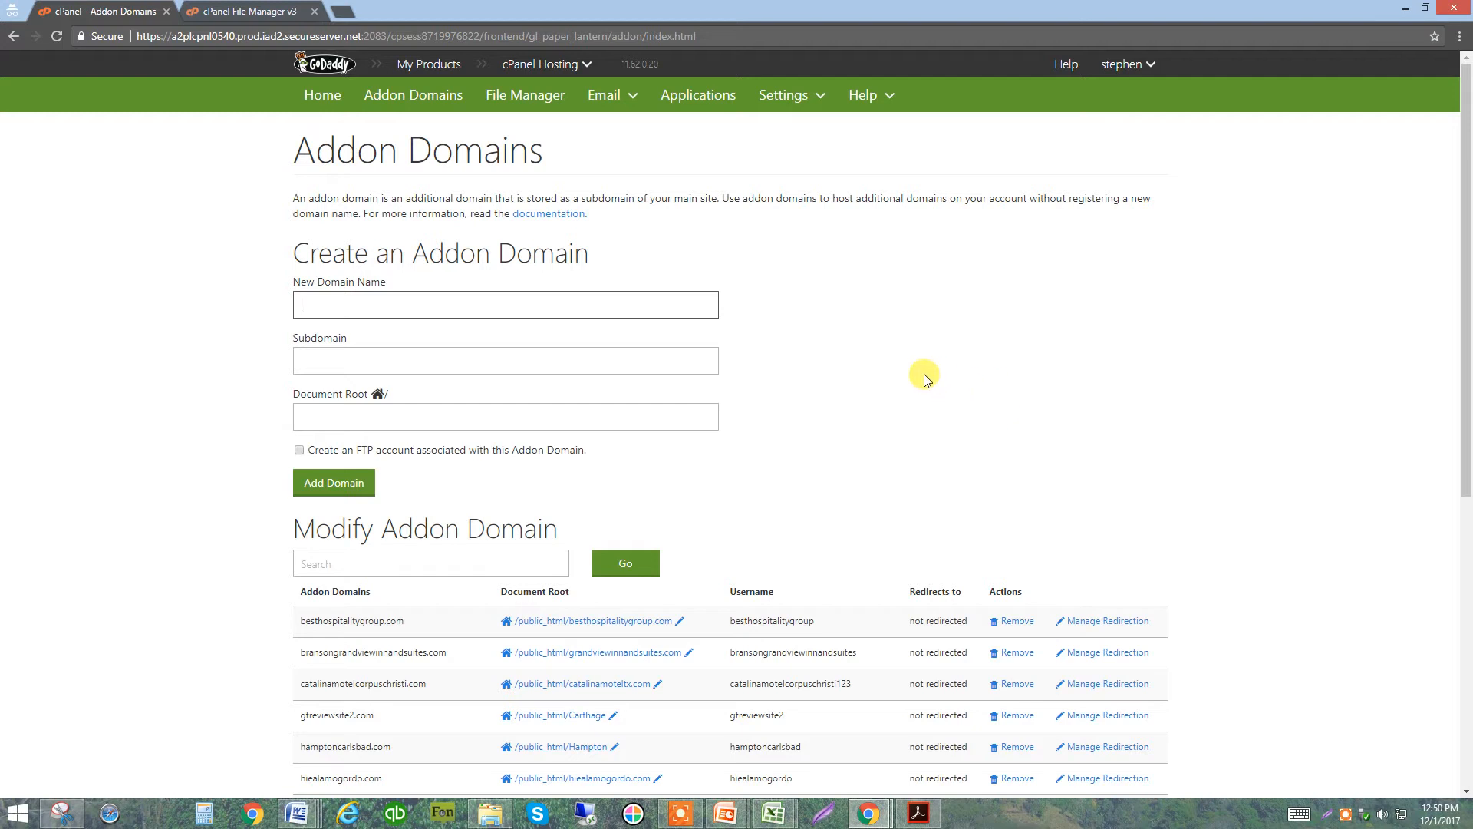
pyautogui.scroll(-3, 890, 414)
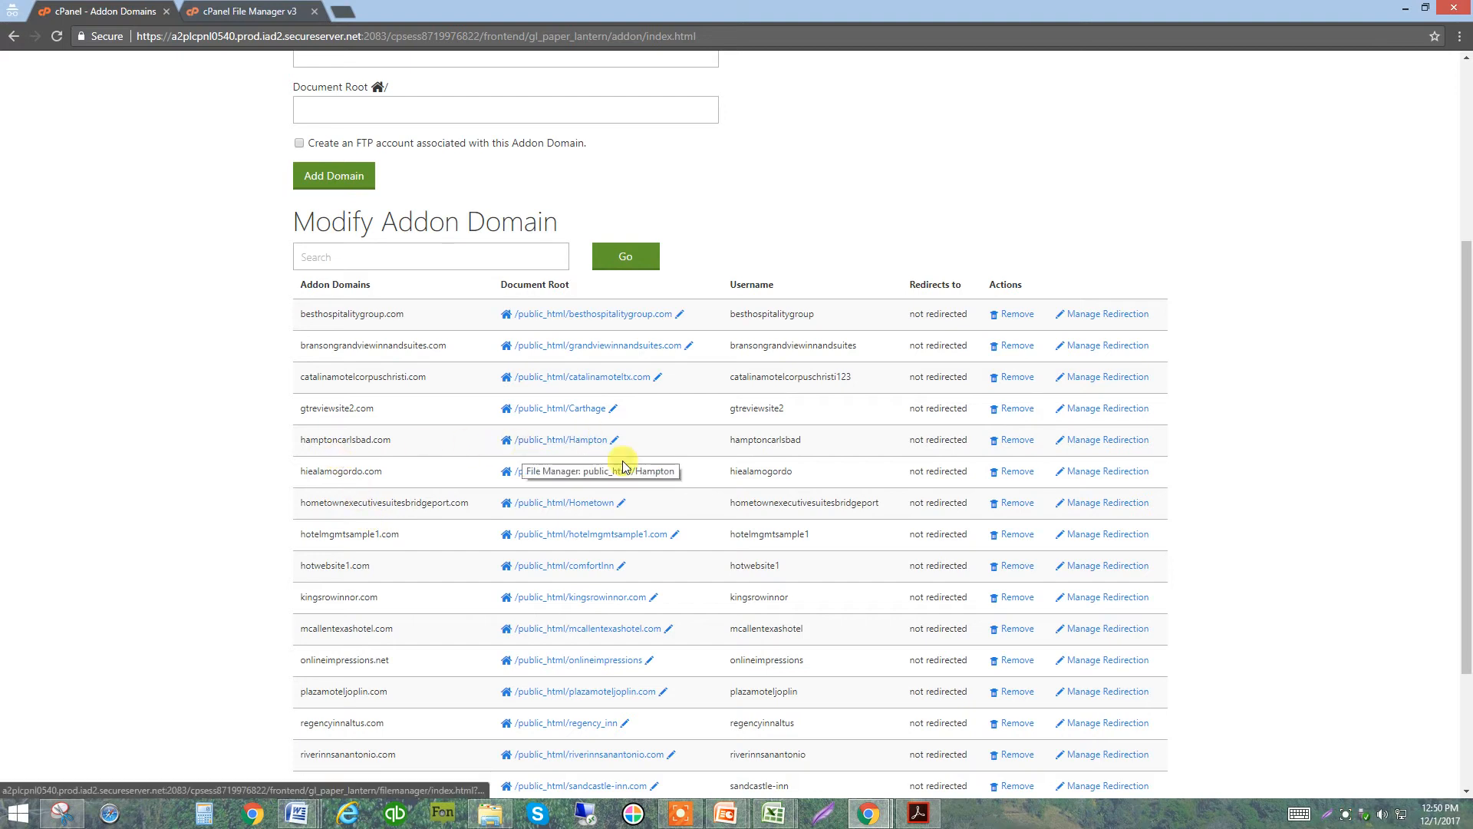
pyautogui.scroll(4, 875, 484)
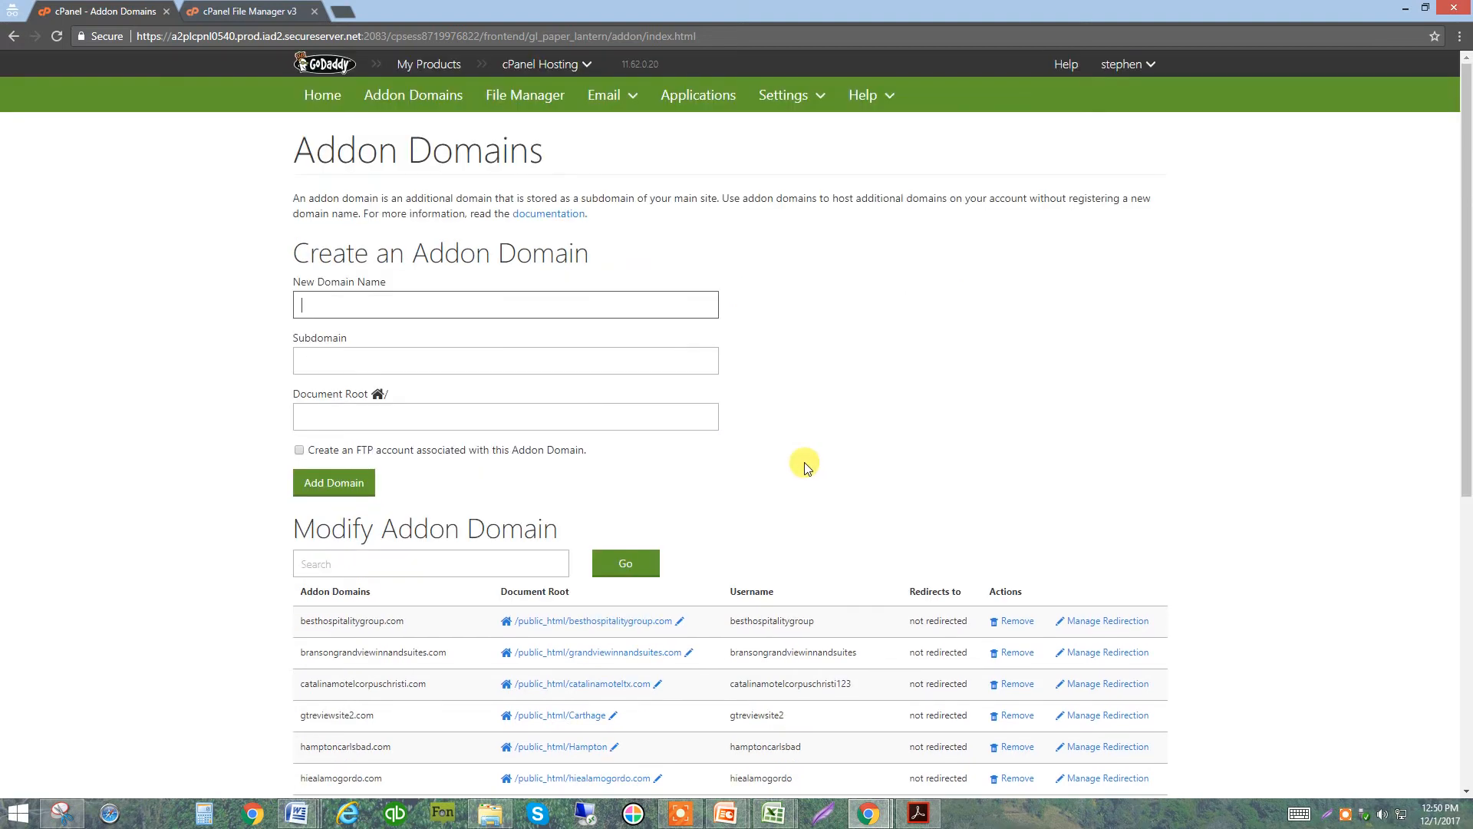
# Step: Open the File Manager again and examine the contents of the holidayinn folder in public_html
pyautogui.click(508, 100)
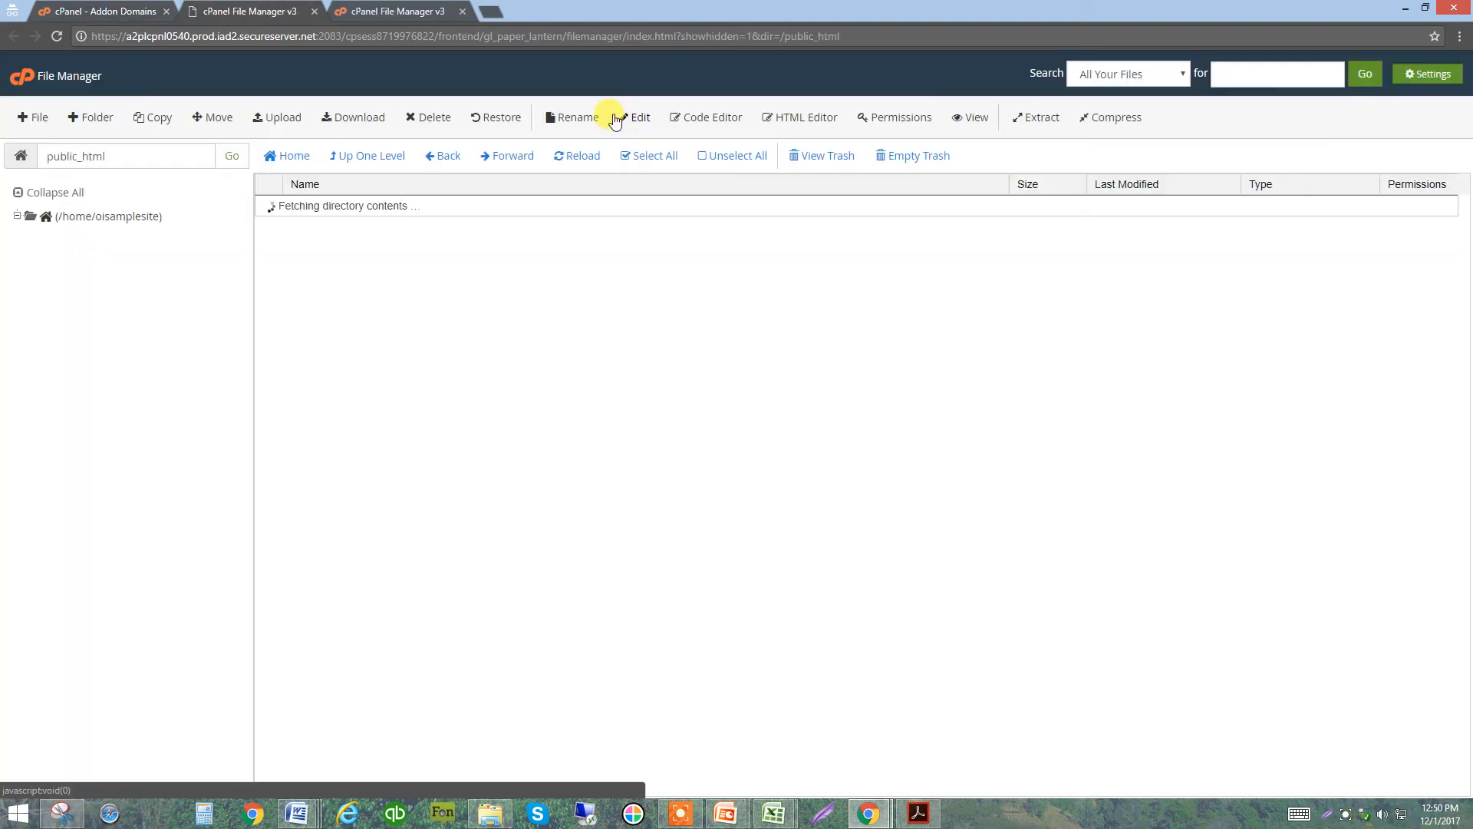
pyautogui.scroll(-3, 466, 461)
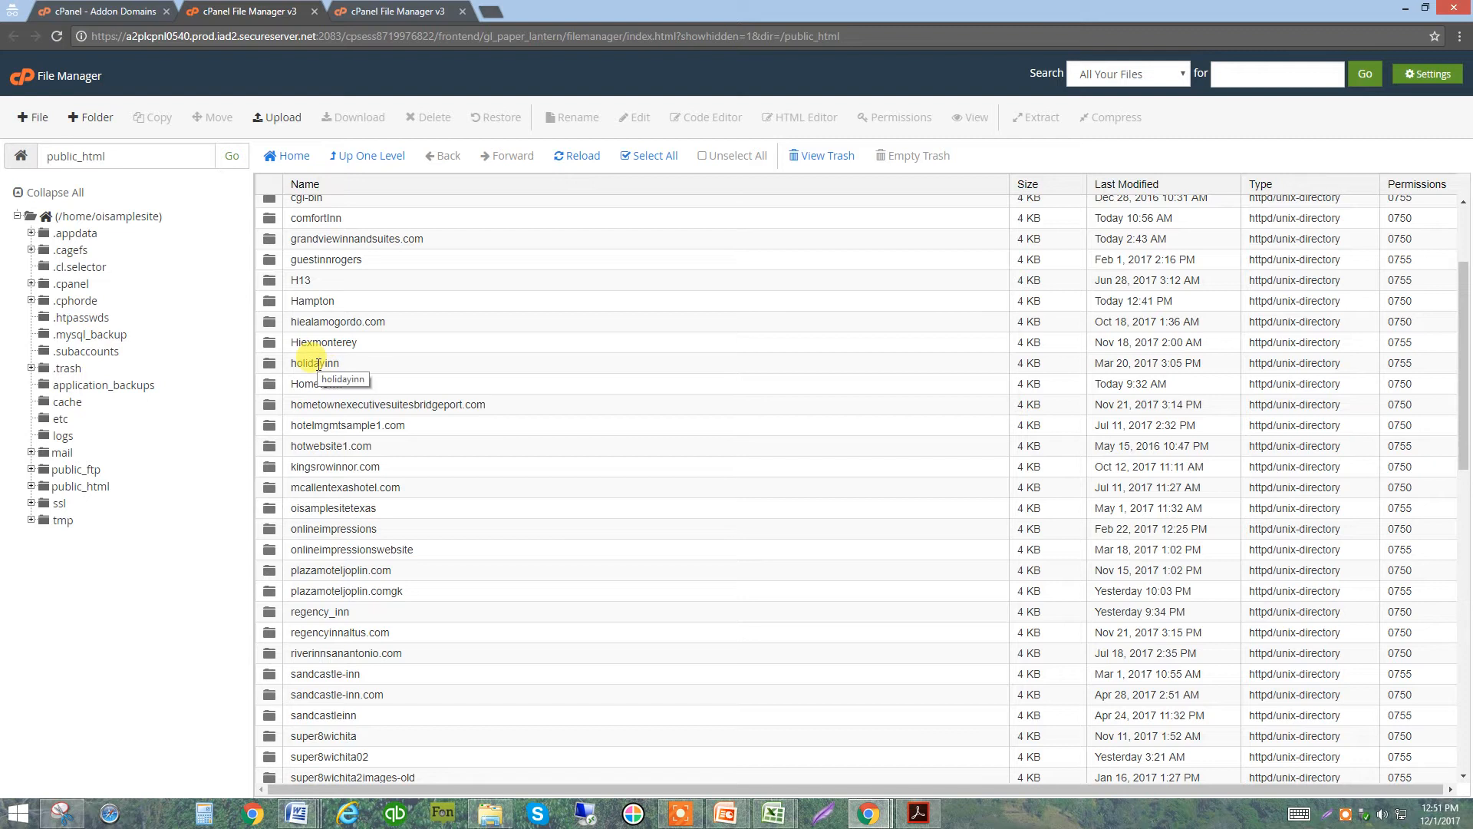
pyautogui.click(271, 367)
pyautogui.doubleClick(290, 364)
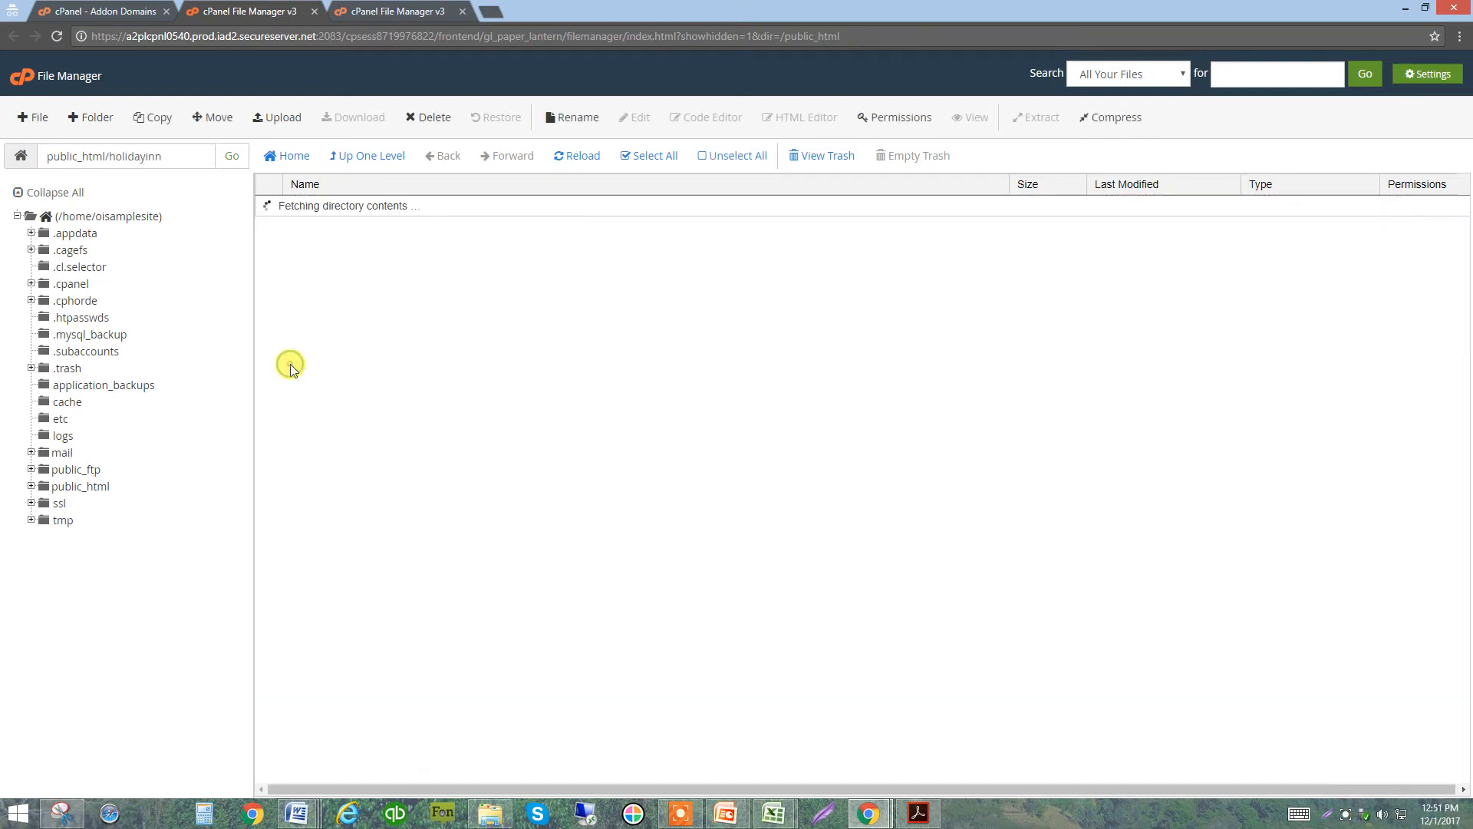
pyautogui.scroll(-3, 476, 467)
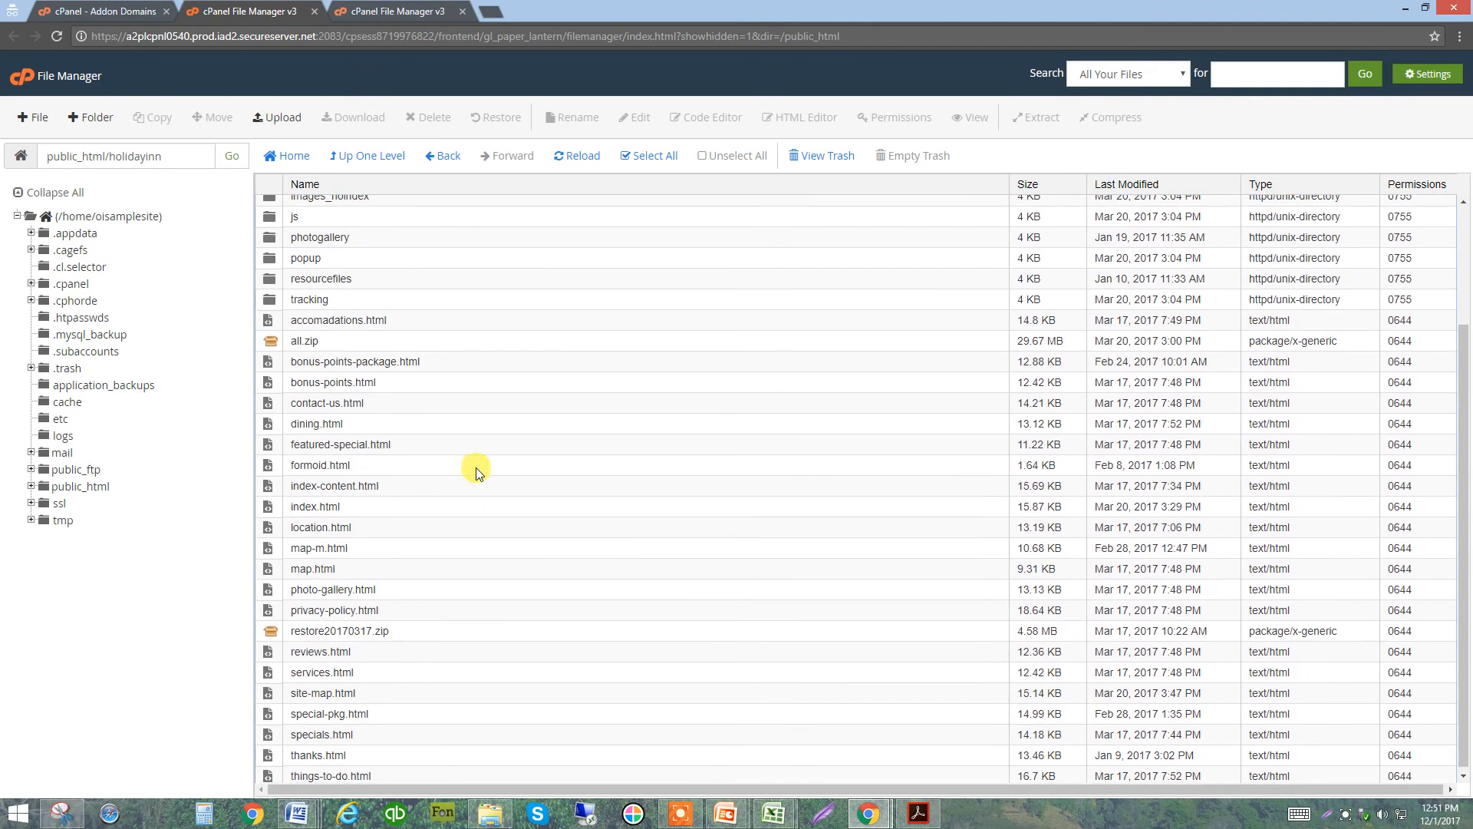
pyautogui.scroll(3, 633, 585)
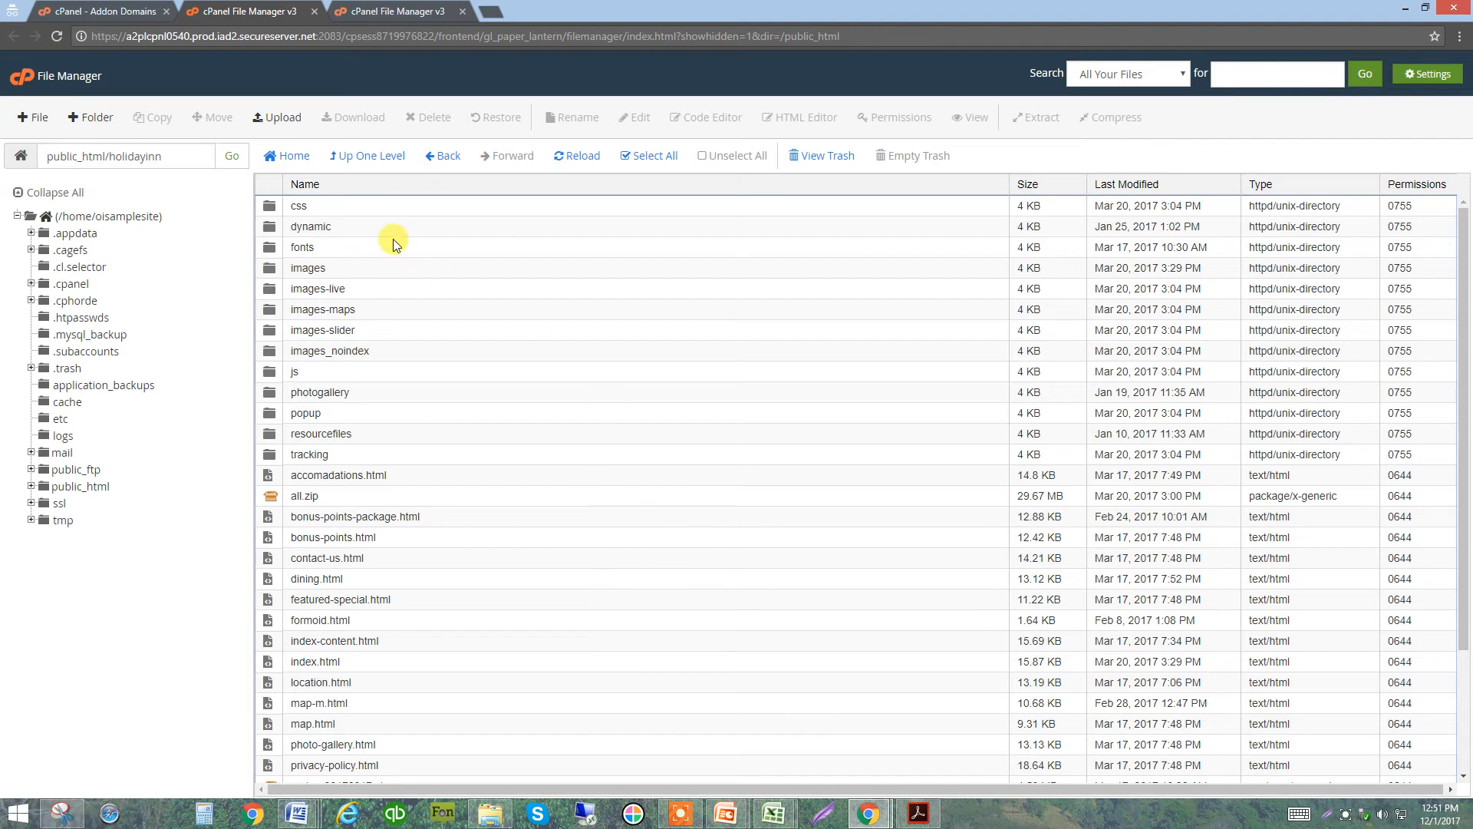
# Step: Go back up to public_html and look through its list of website folders
pyautogui.click(339, 156)
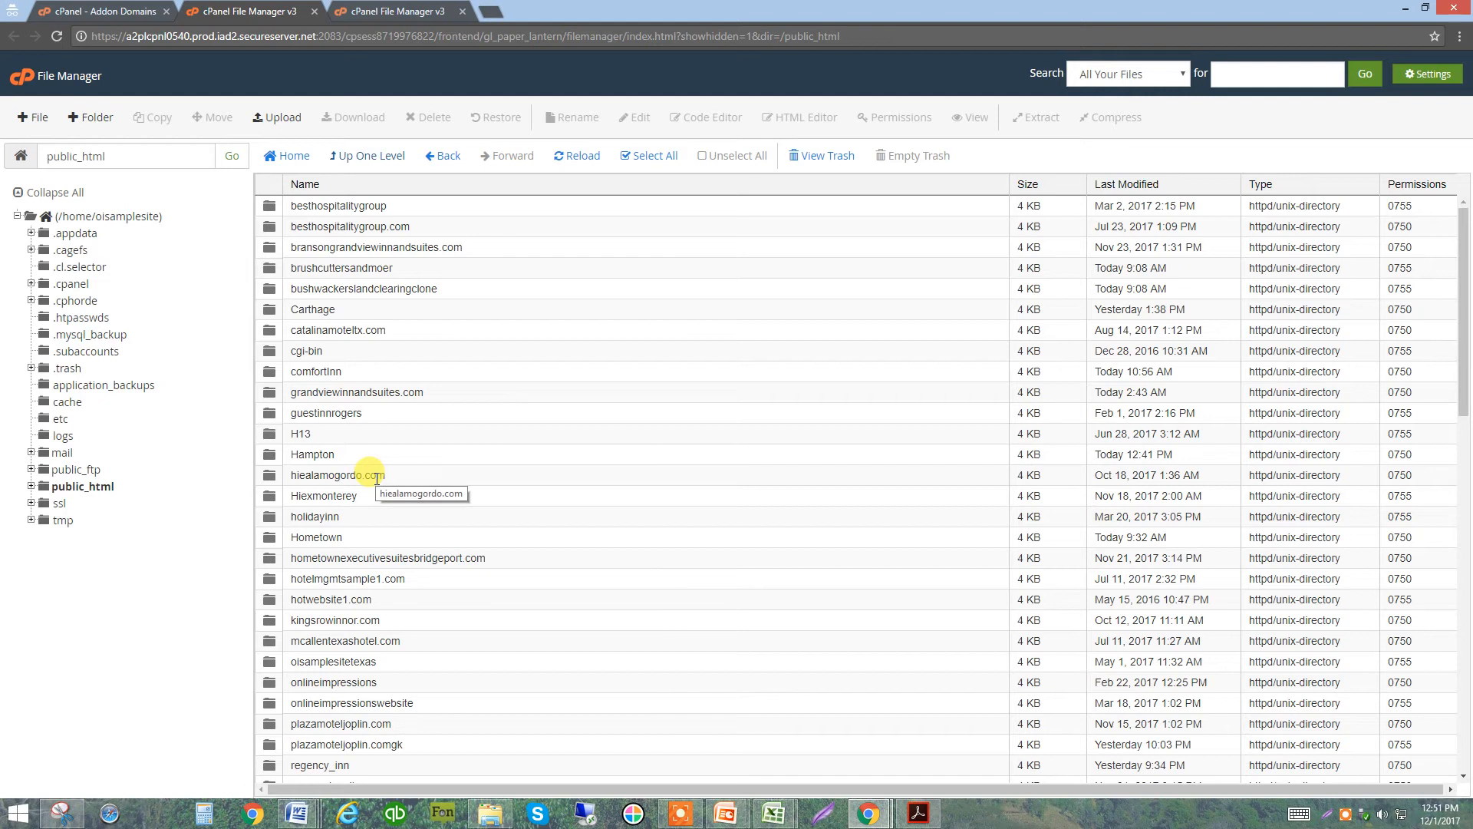
pyautogui.scroll(-3, 387, 579)
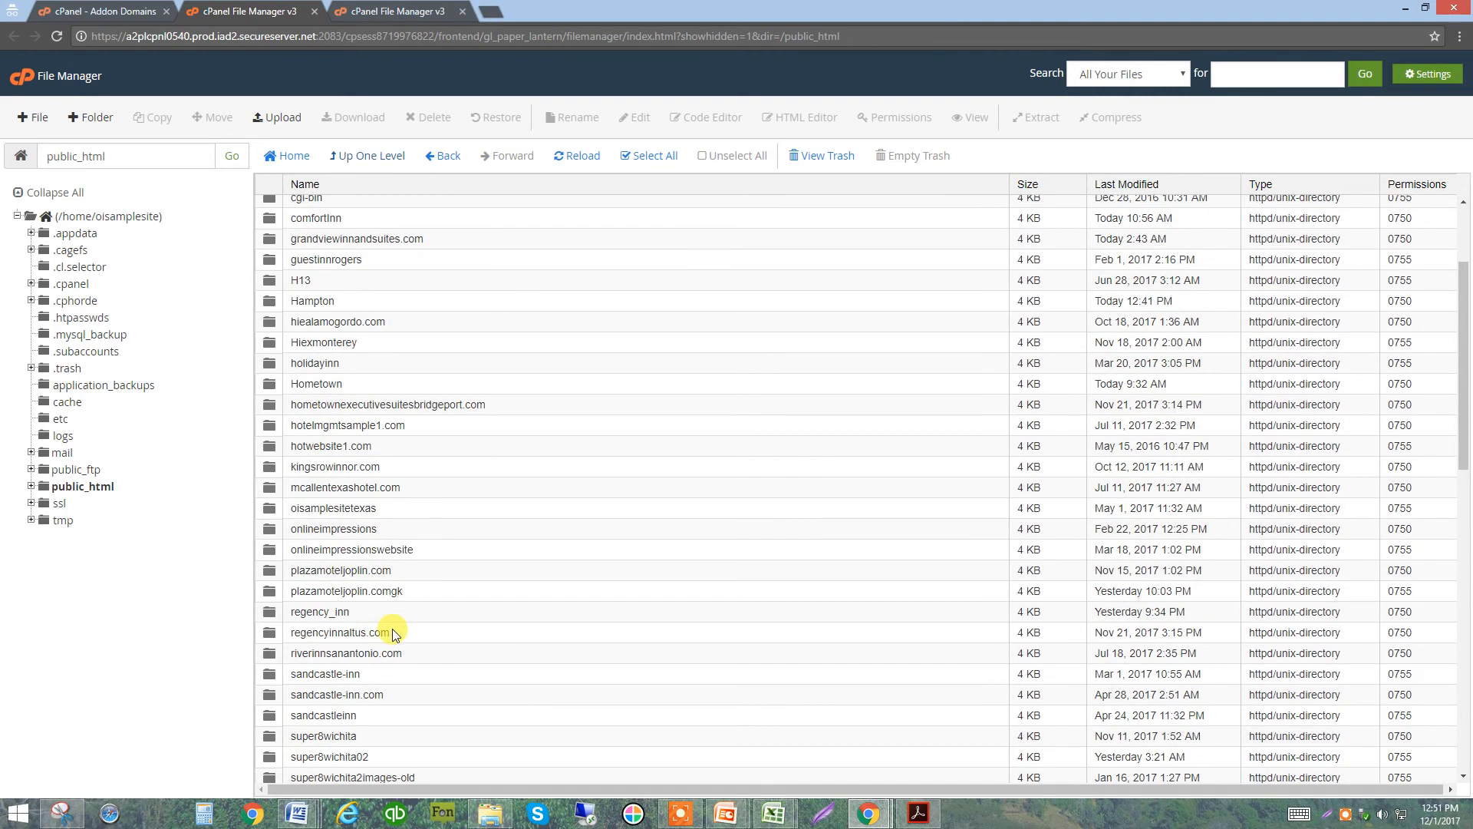
pyautogui.scroll(-2, 415, 614)
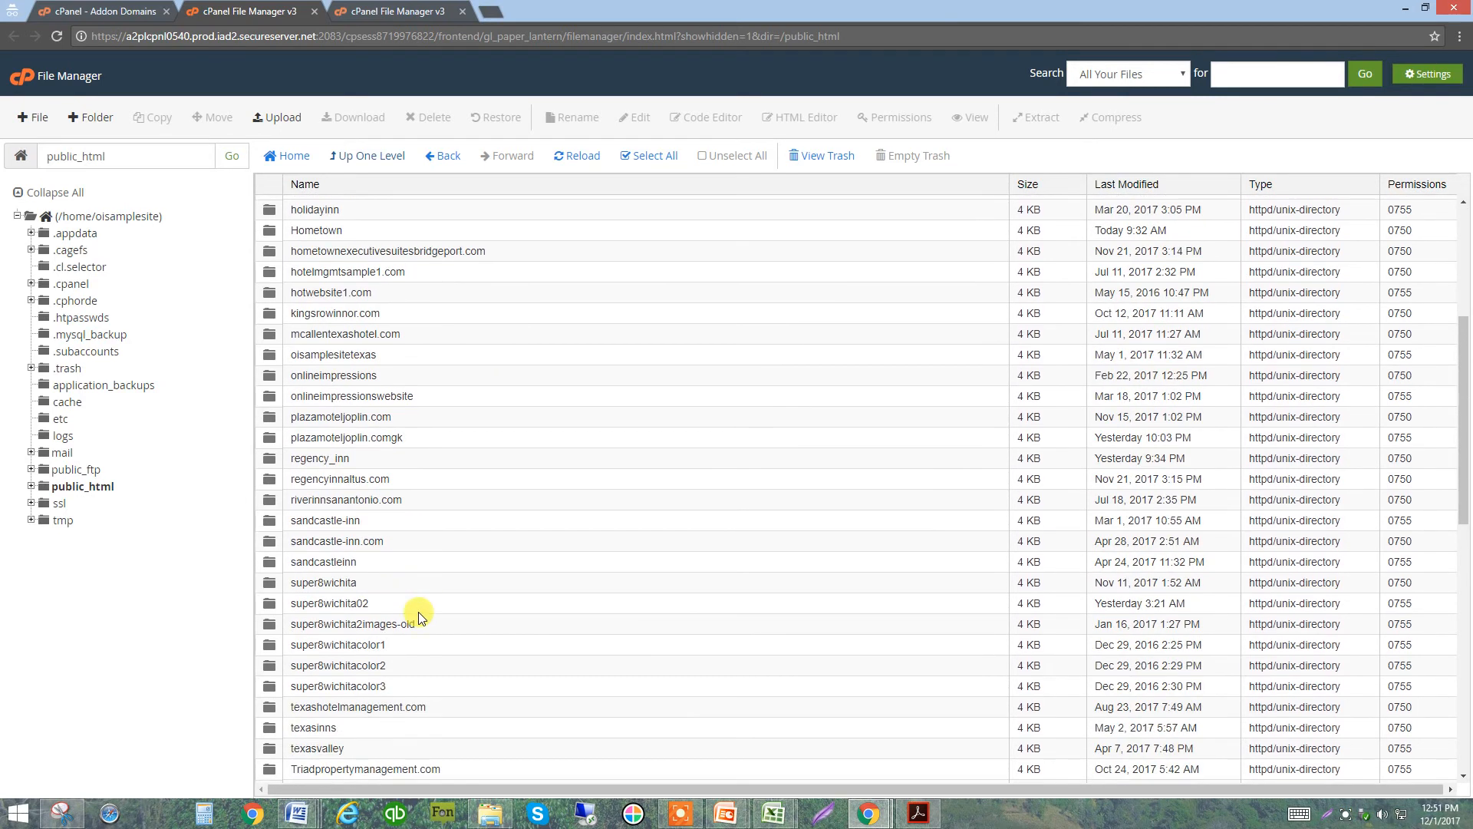
# Step: Switch to the website designs spreadsheet in Google Sheets and copy hiexpresscarlsbad.com from the HIE Carlsbad row's Temp Build URL
pyautogui.scroll(-2, 420, 613)
pyautogui.scroll(5, 420, 614)
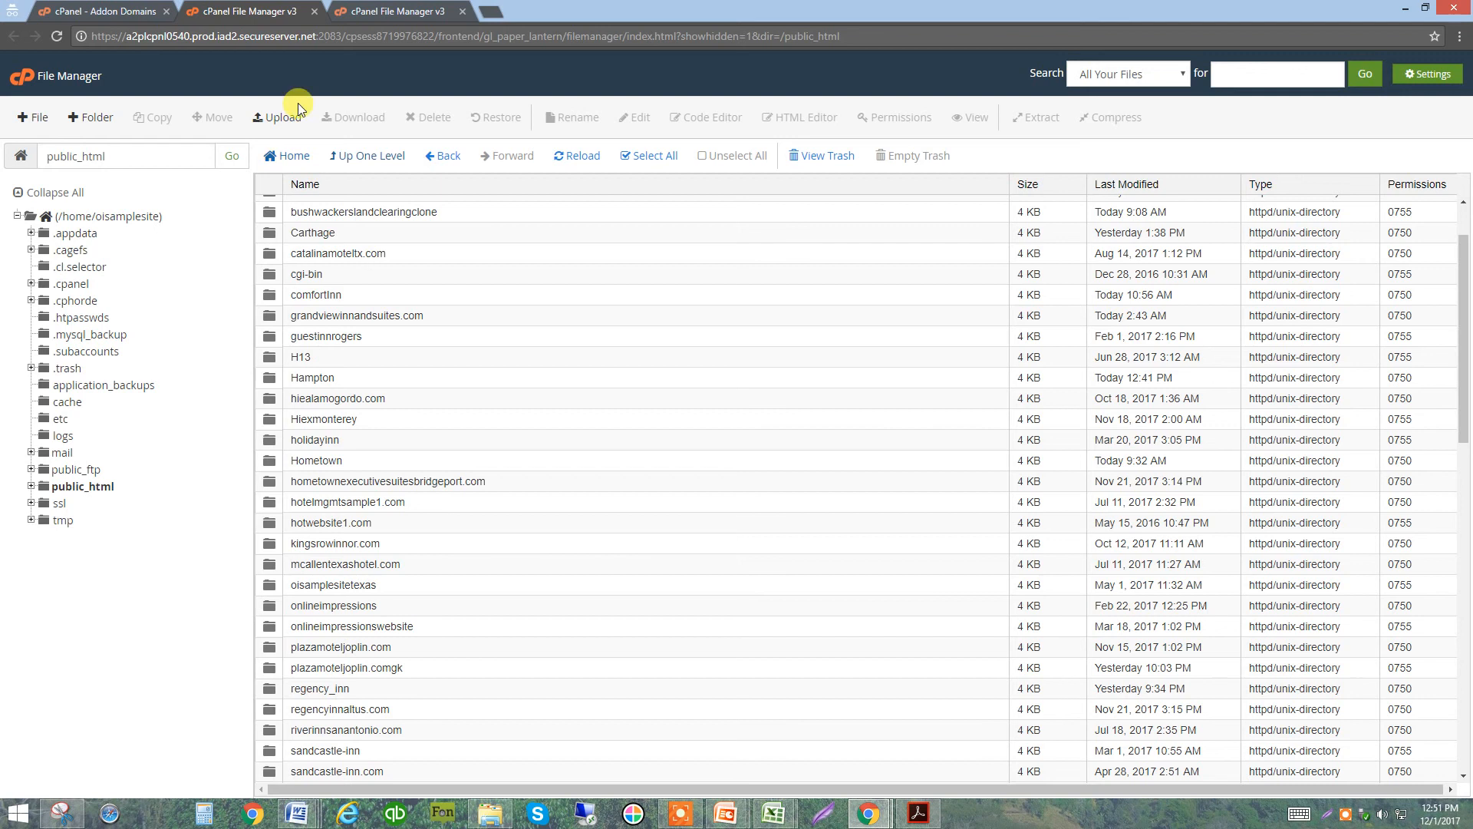
pyautogui.click(135, 27)
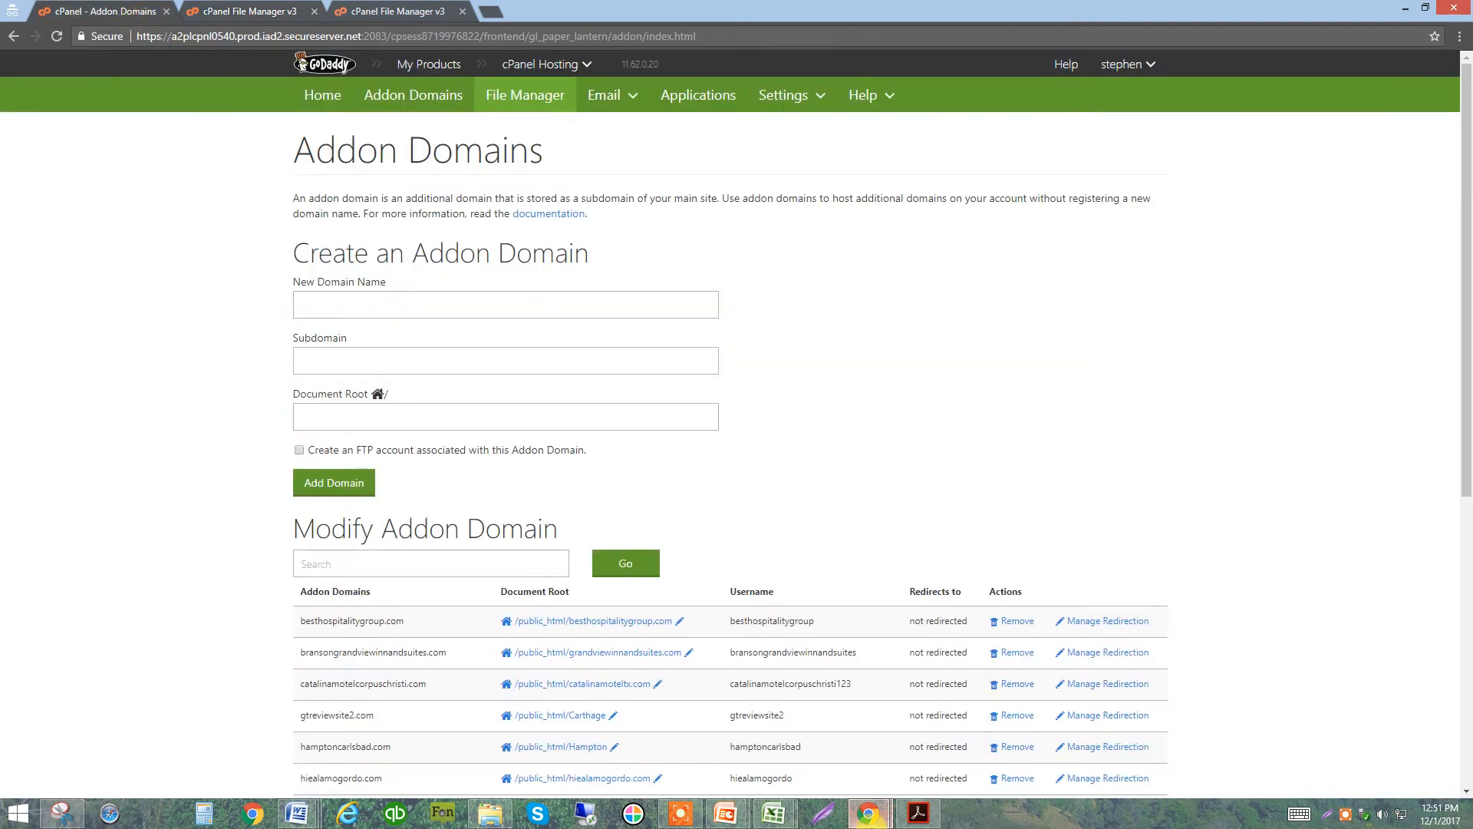
pyautogui.click(874, 817)
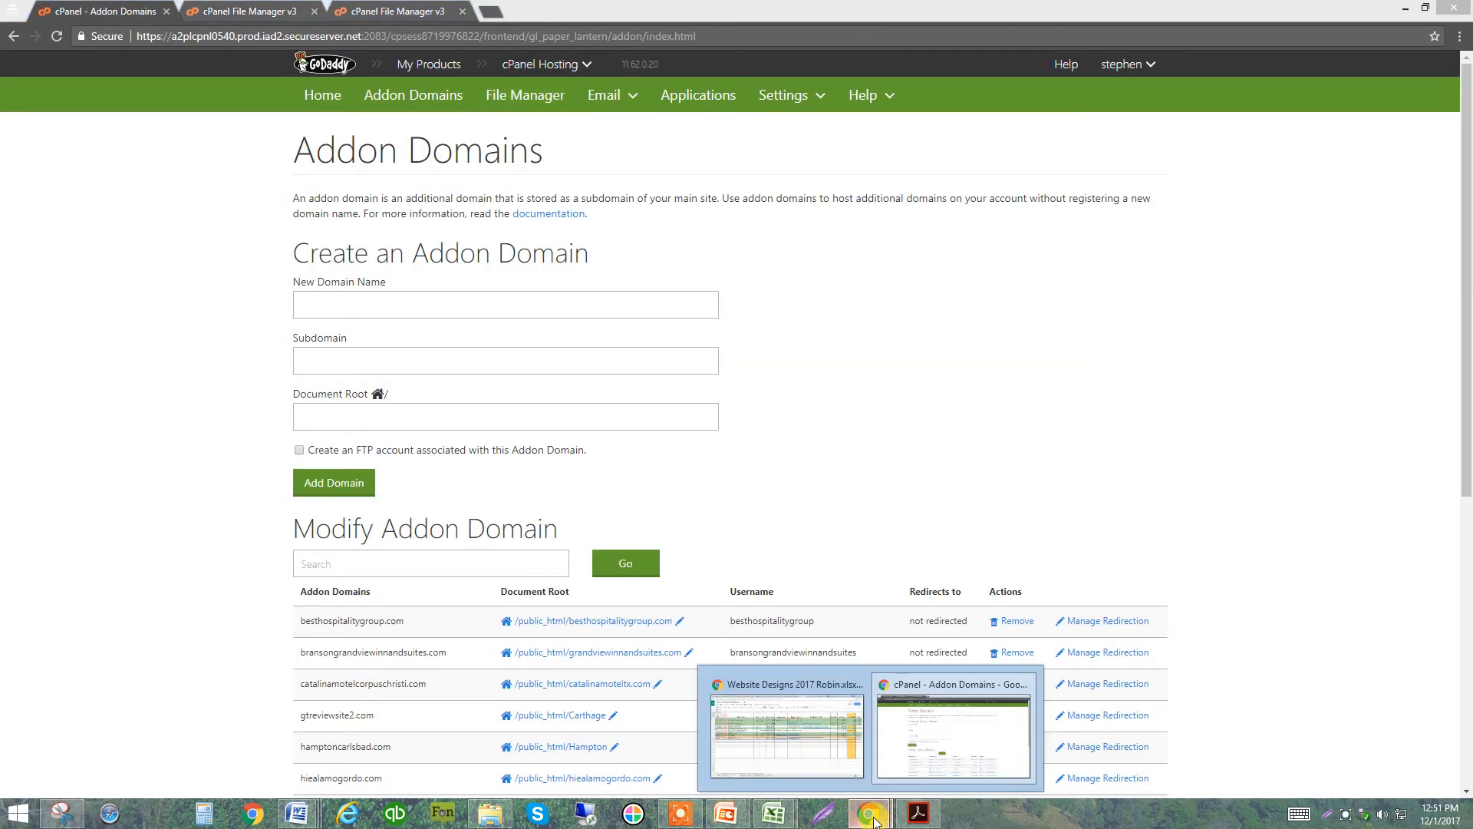
pyautogui.click(790, 744)
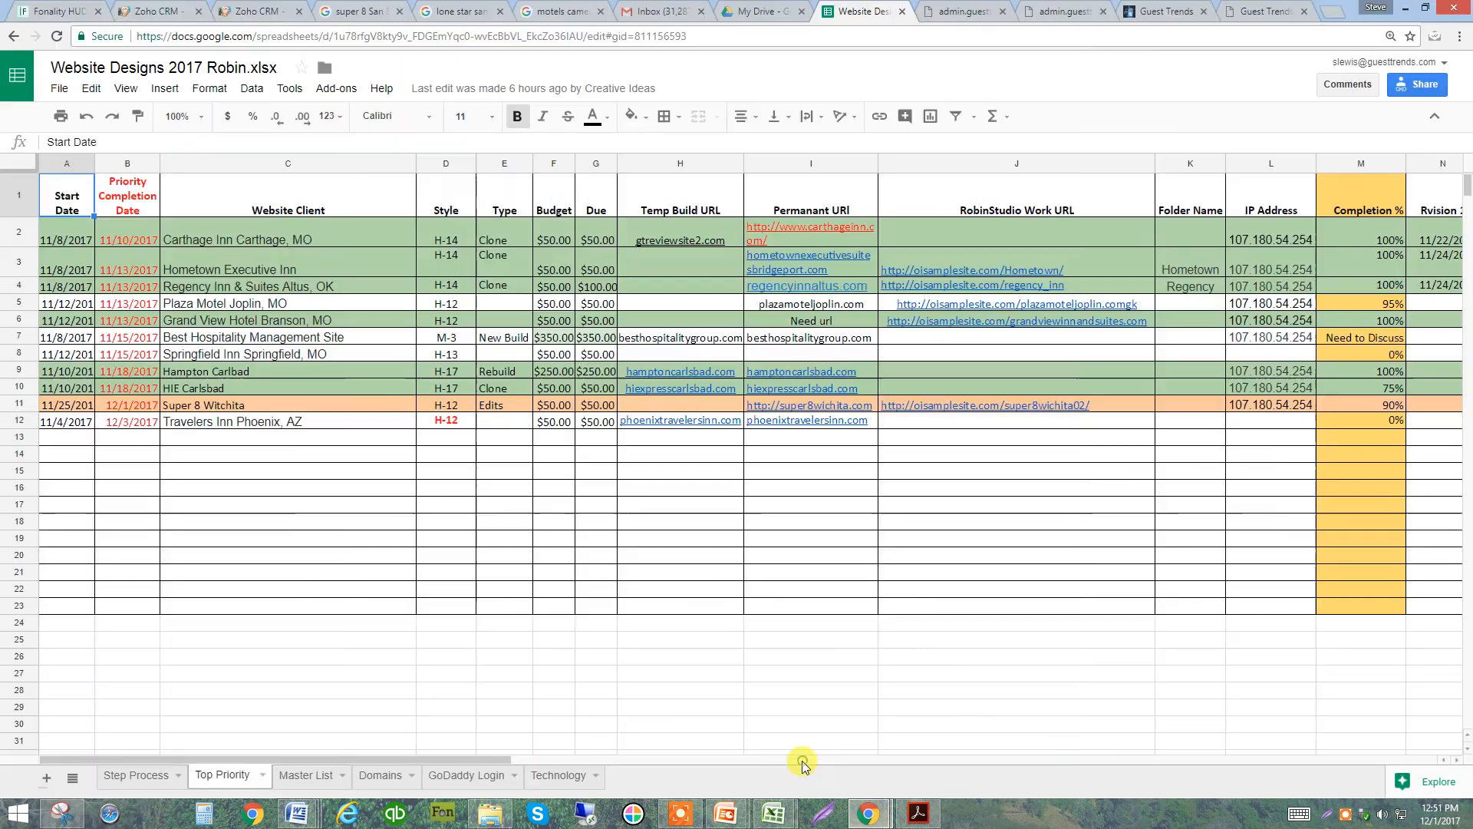
pyautogui.click(678, 392)
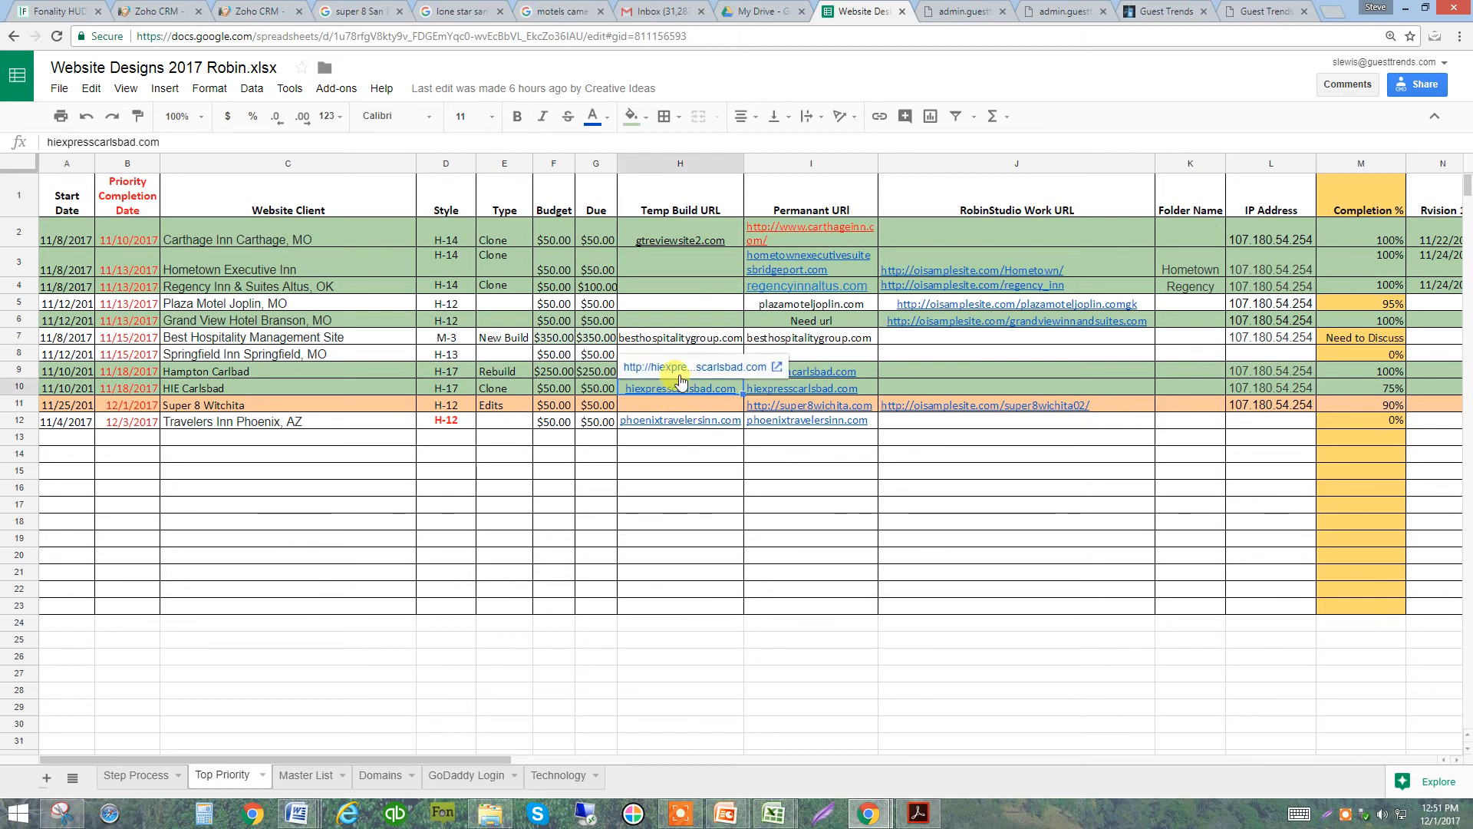
pyautogui.rightClick(675, 386)
pyautogui.click(687, 421)
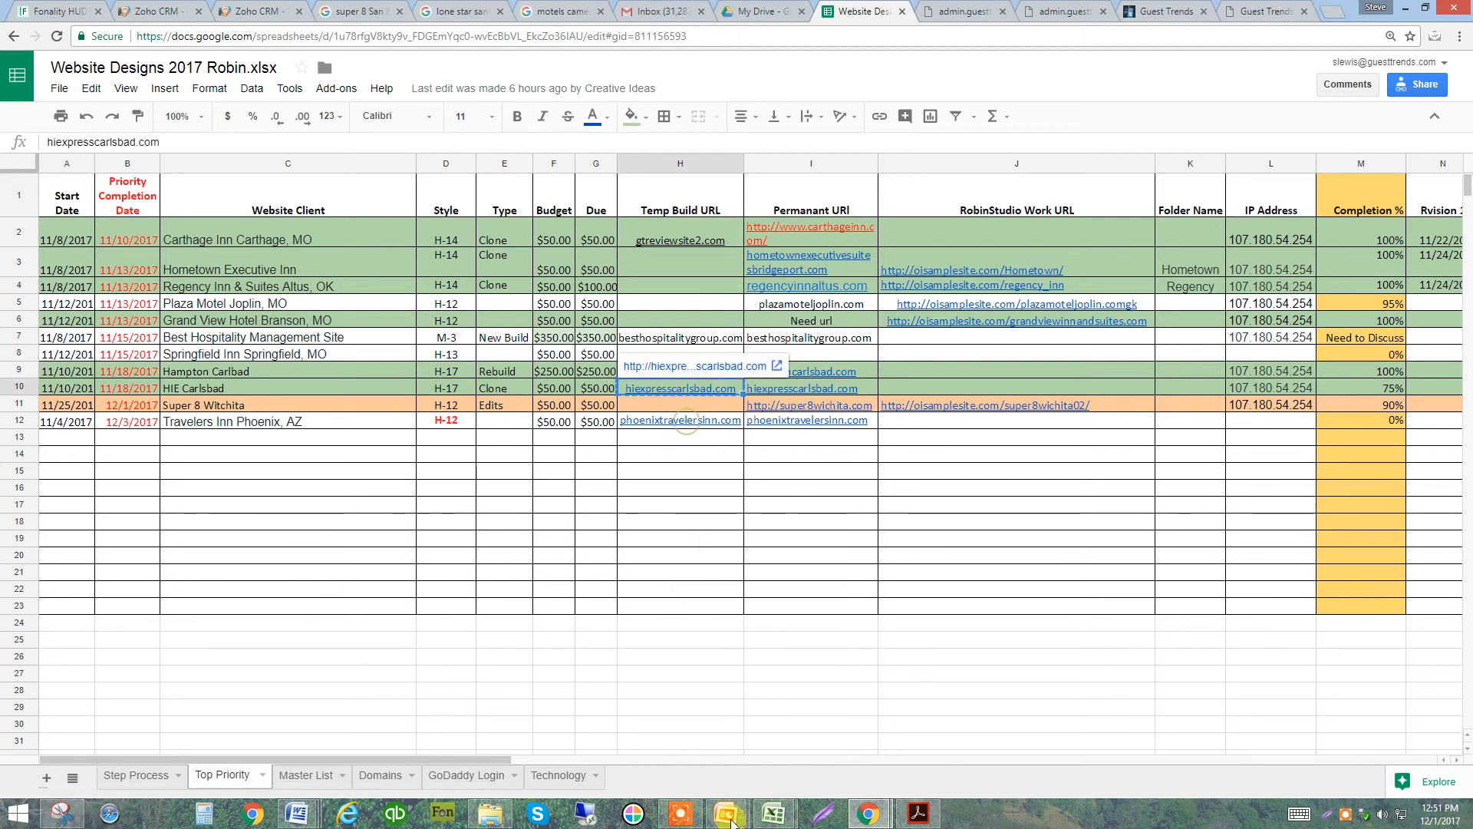
# Step: Return to cPanel's Addon Domains page and paste hiexpresscarlsbad.com as the new domain name
pyautogui.moveTo(868, 813)
pyautogui.click(905, 748)
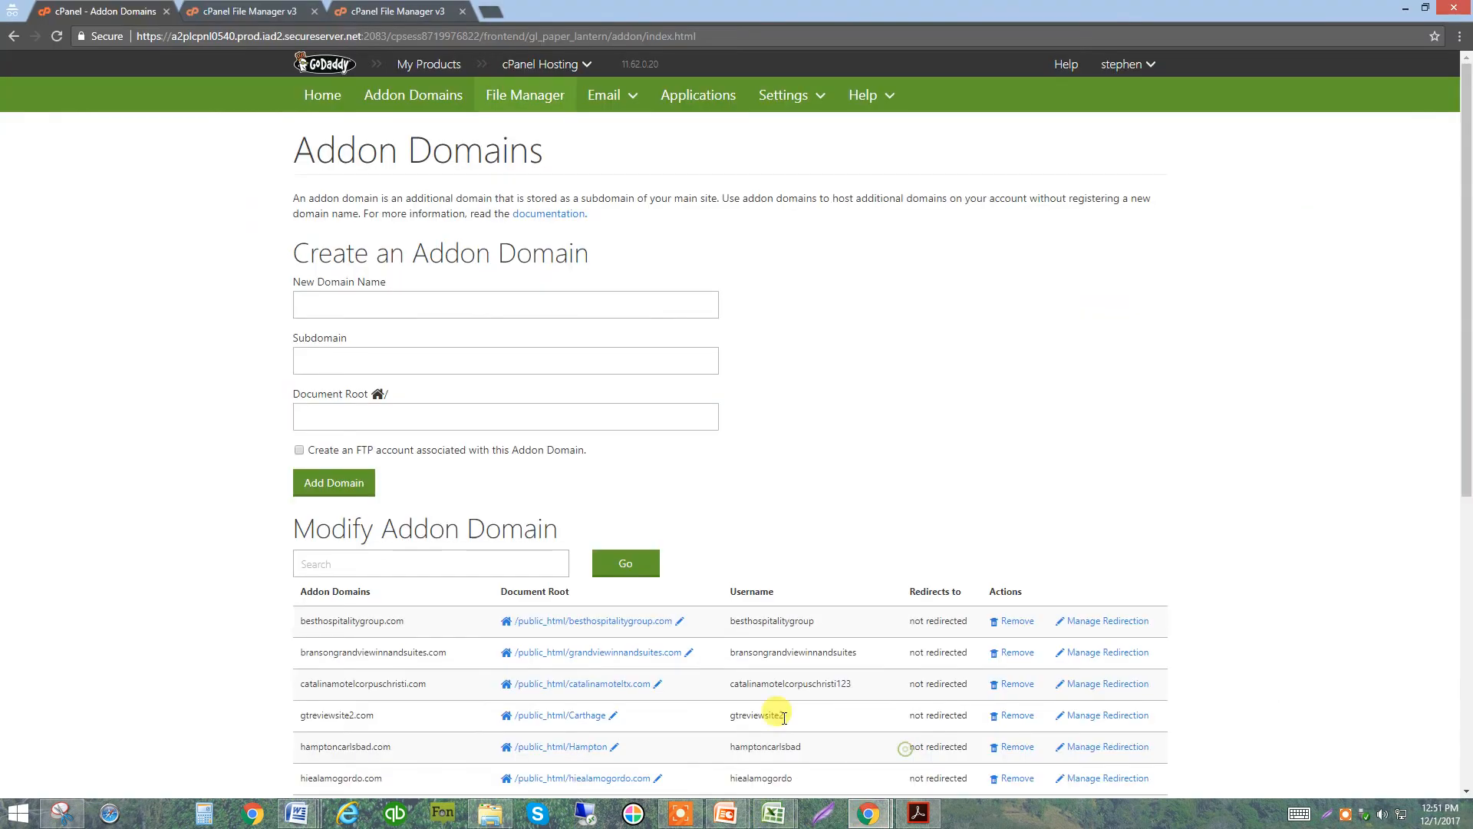
pyautogui.click(340, 307)
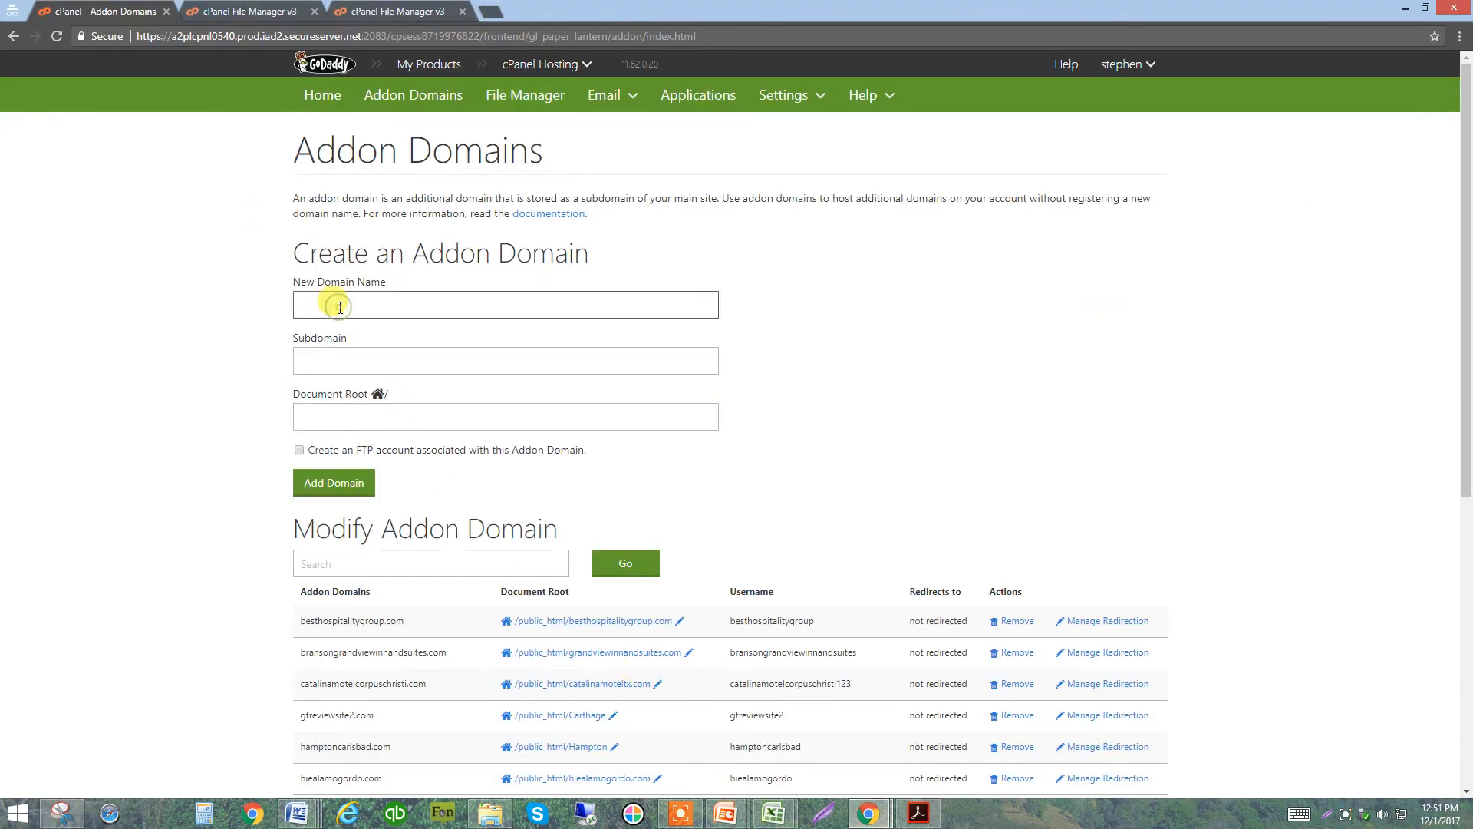
pyautogui.hotkey('ctrl', 'v')
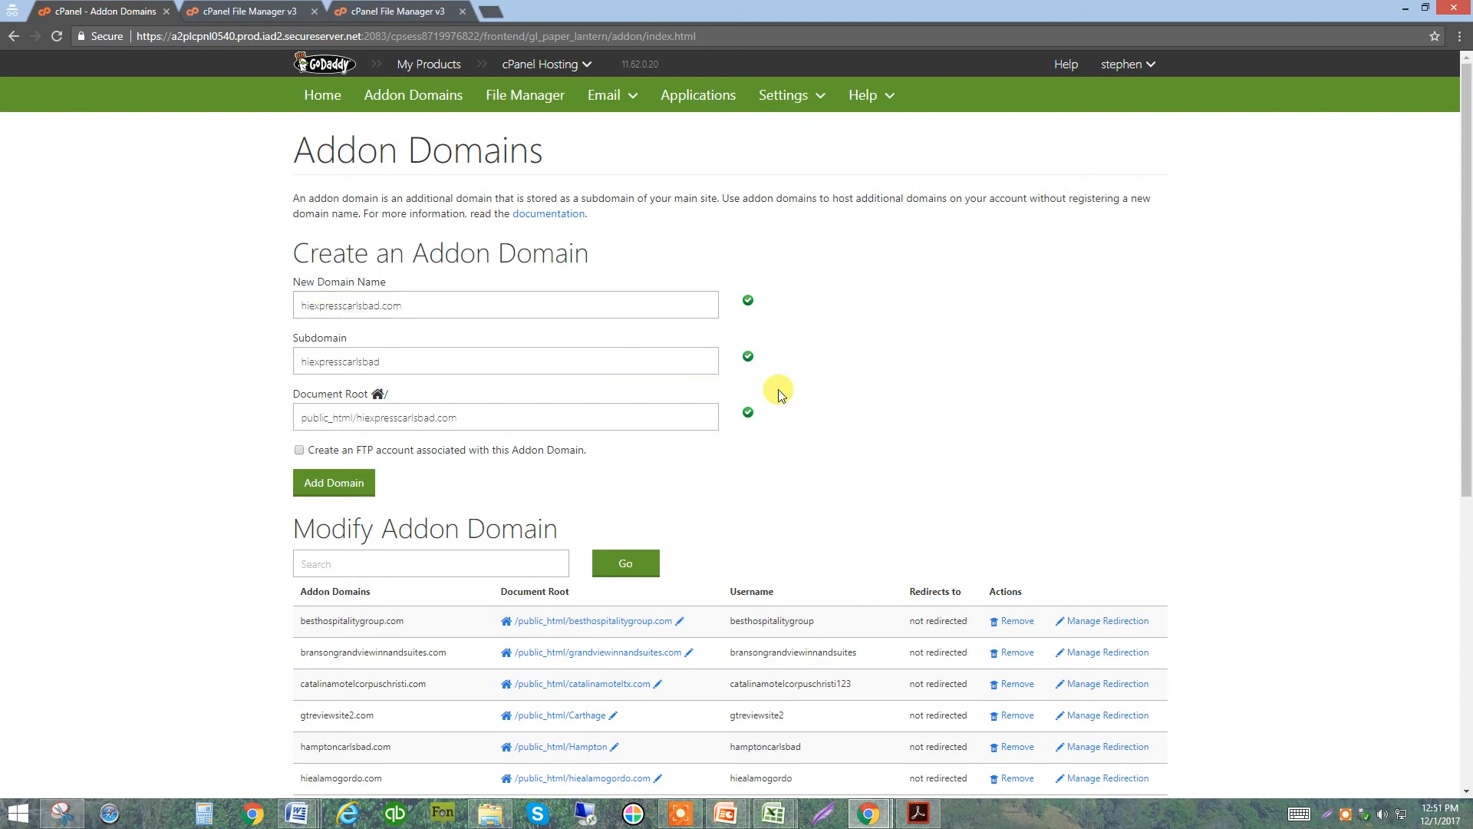
# Step: Set the document root to public_html/holidayinn and create the addon domain
pyautogui.click(568, 421)
pyautogui.press('BackSpace')
pyautogui.press('BackSpace')
pyautogui.press('BackSpace')
pyautogui.press('BackSpace')
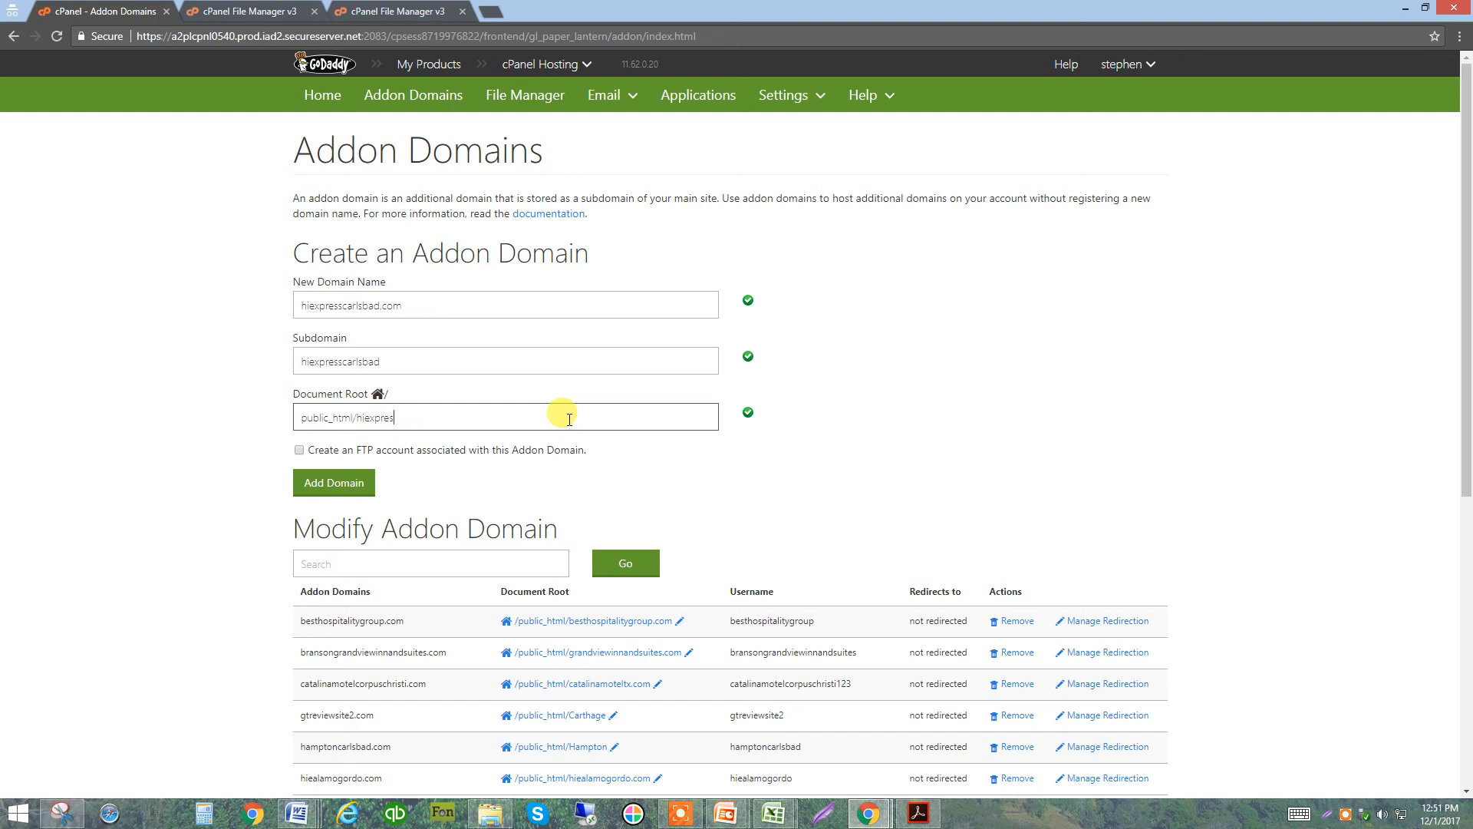
pyautogui.press('BackSpace')
pyautogui.write('holi')
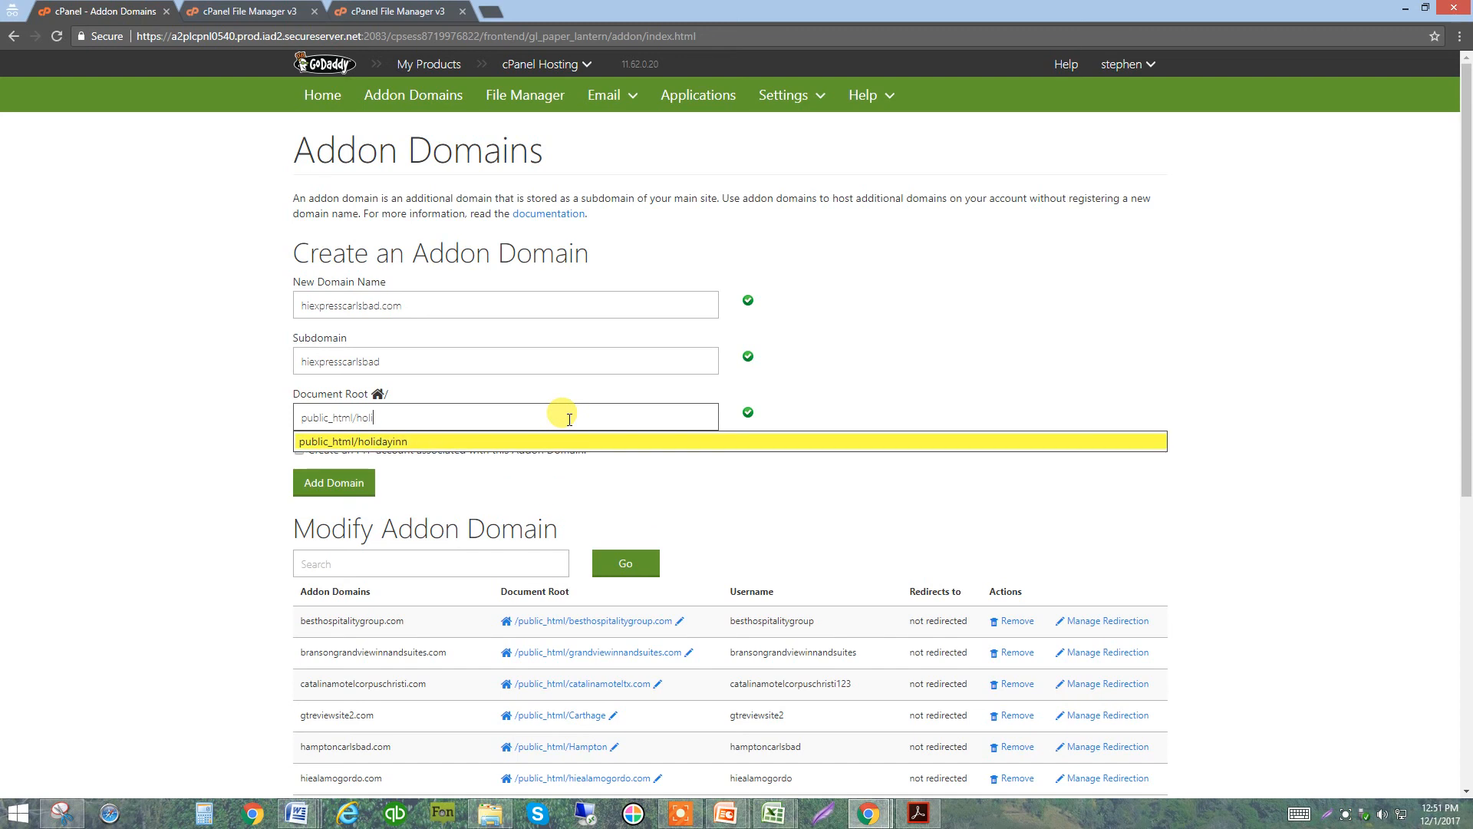
pyautogui.write('dayinn')
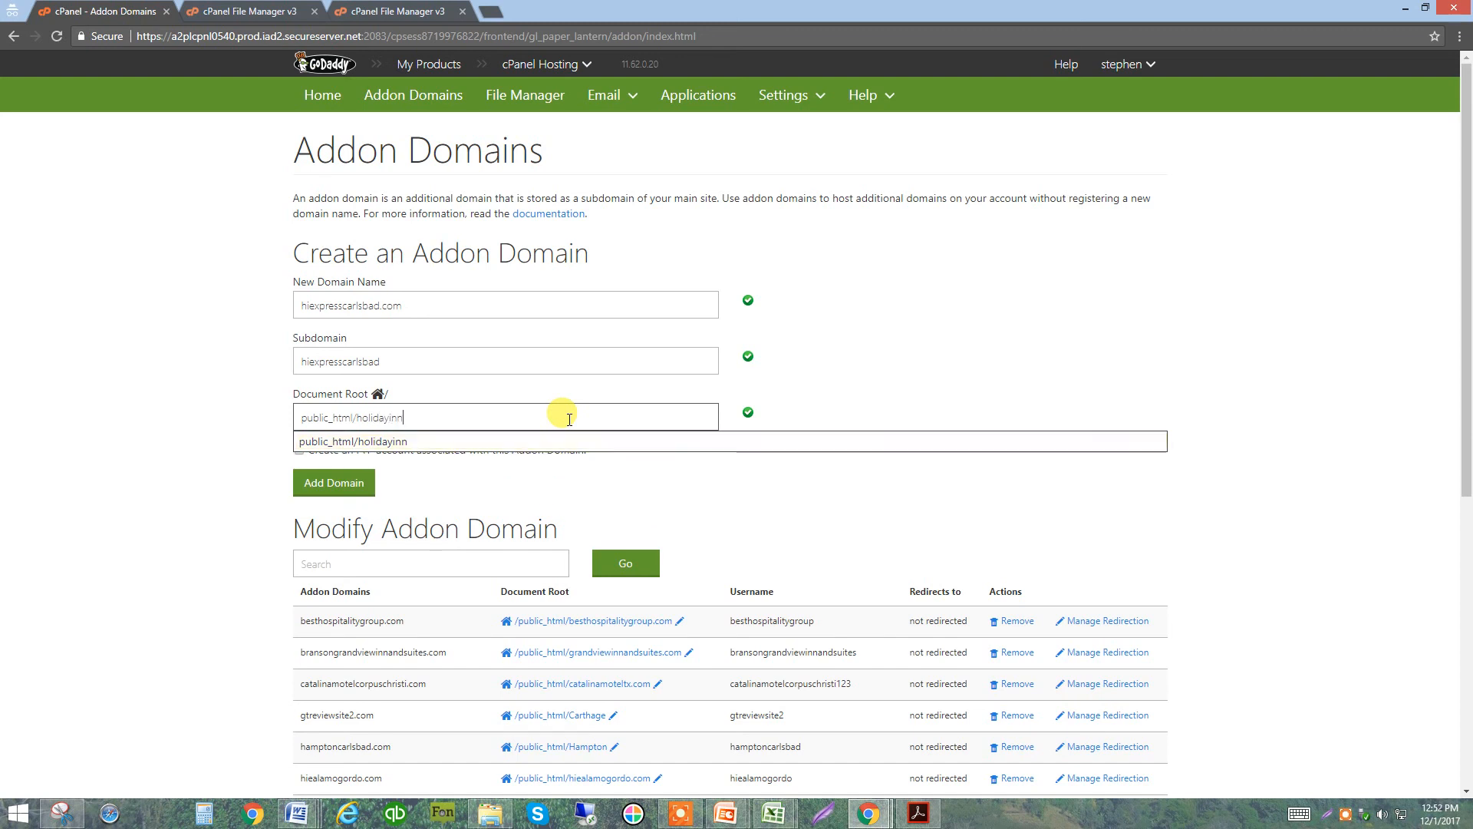
pyautogui.press('Down')
pyautogui.click(359, 486)
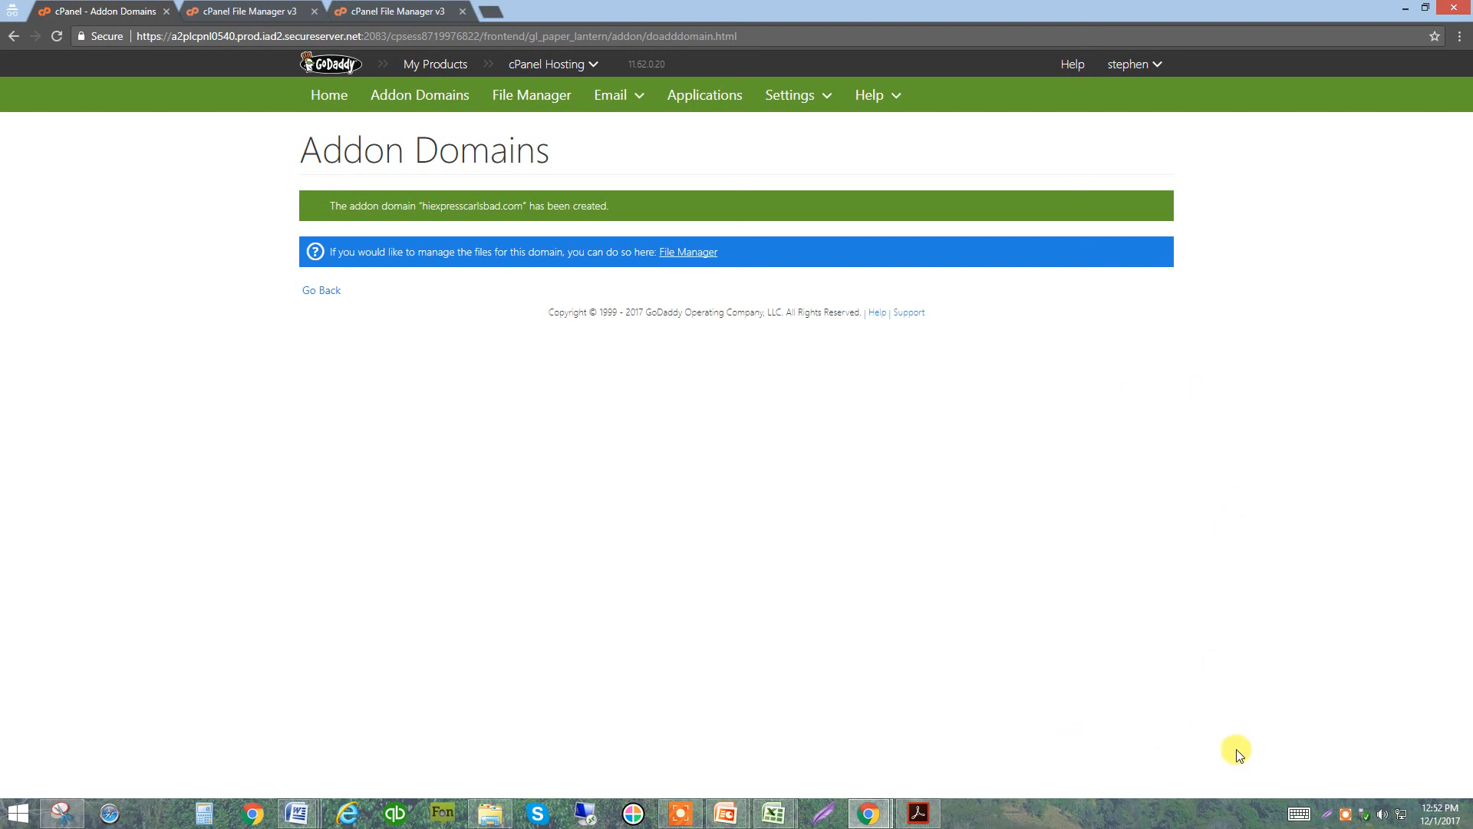
pyautogui.click(1345, 813)
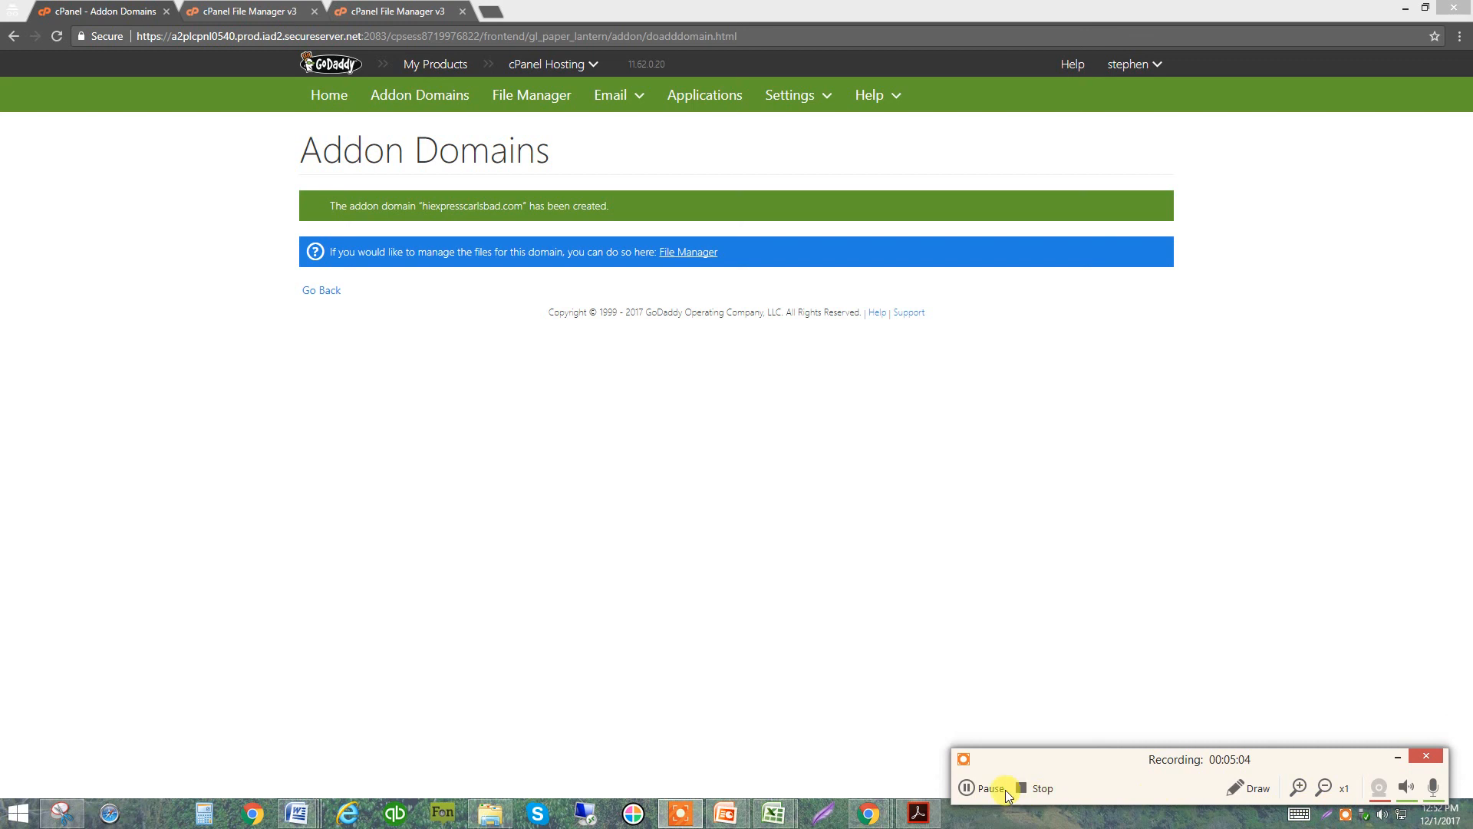